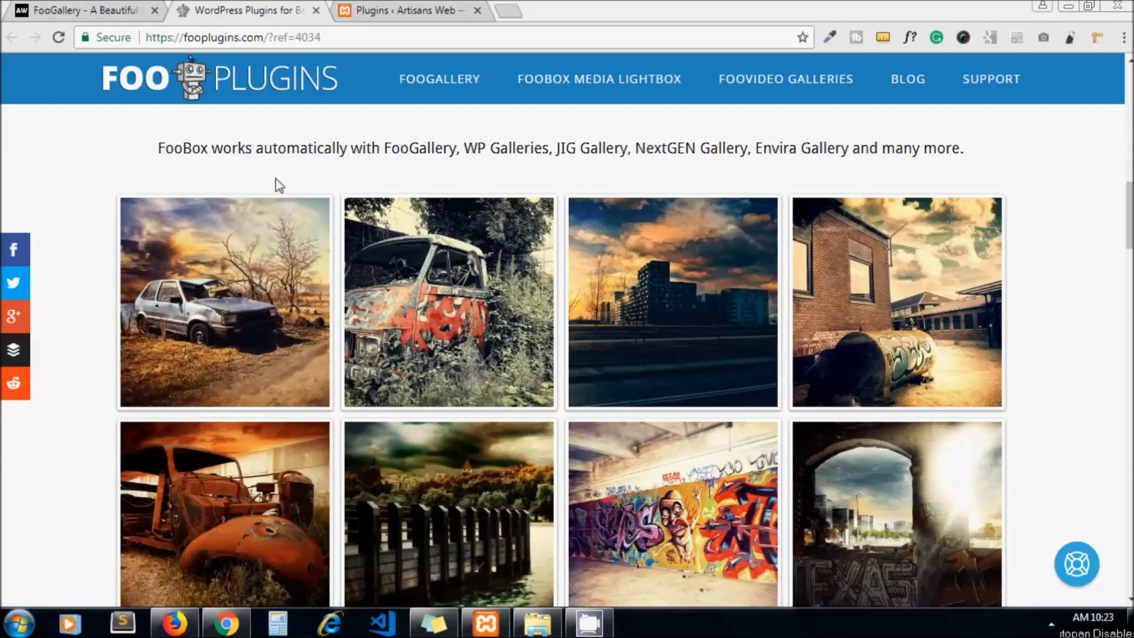
View the first demo gallery photos in the lightbox, then close it.
{"action": "left_click", "coordinate": [239, 303]}
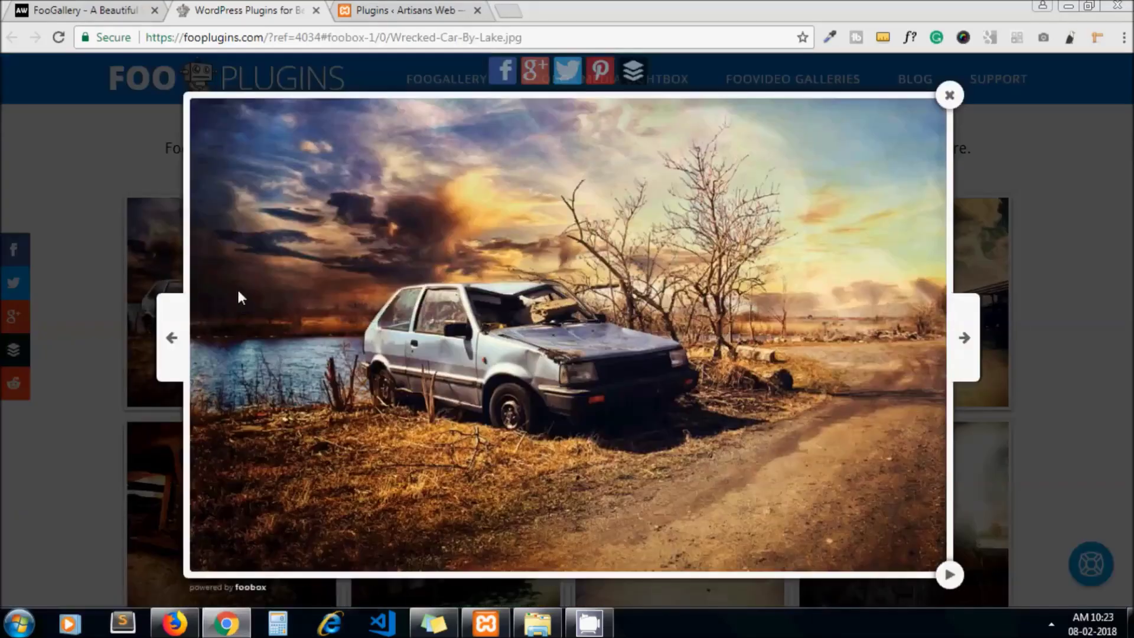
{"action": "left_click", "coordinate": [963, 342]}
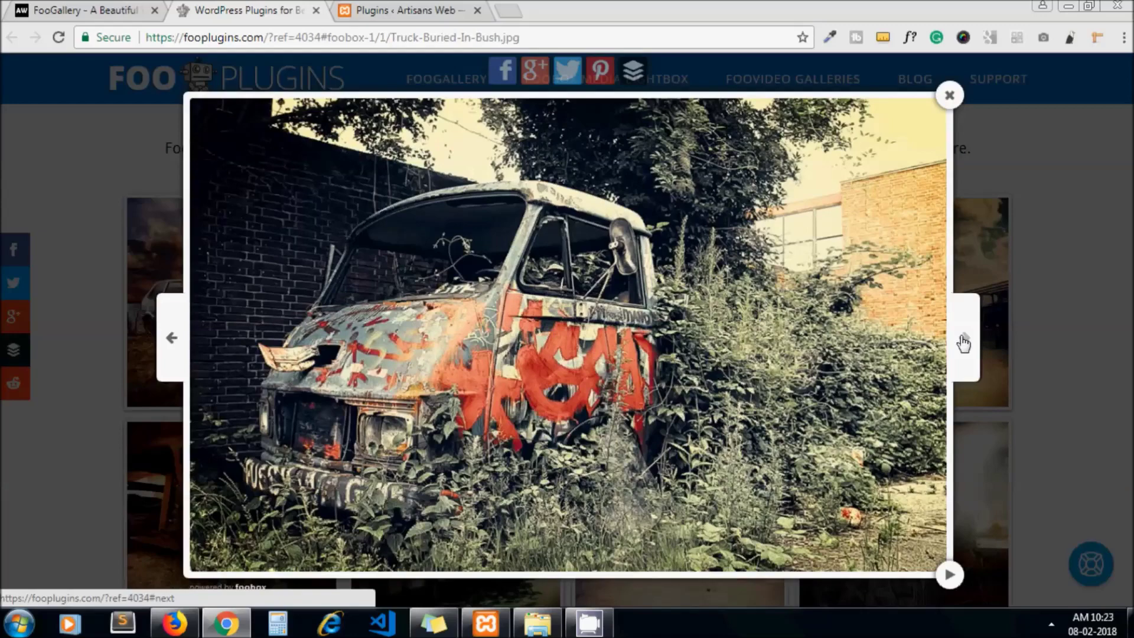
{"action": "left_click", "coordinate": [963, 341]}
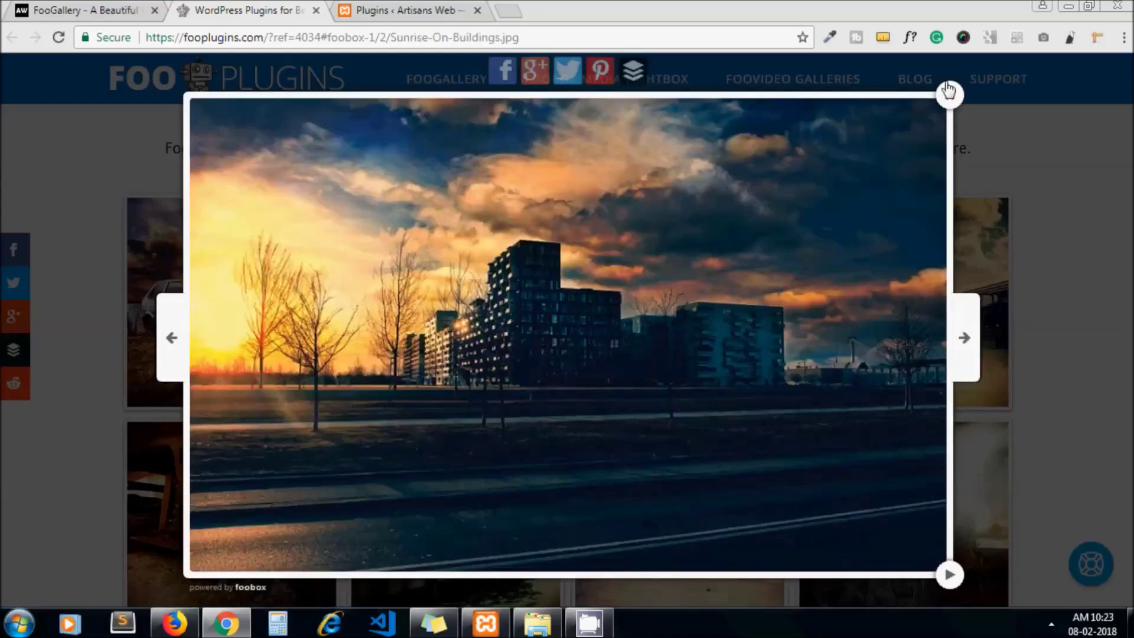
{"action": "left_click", "coordinate": [949, 92]}
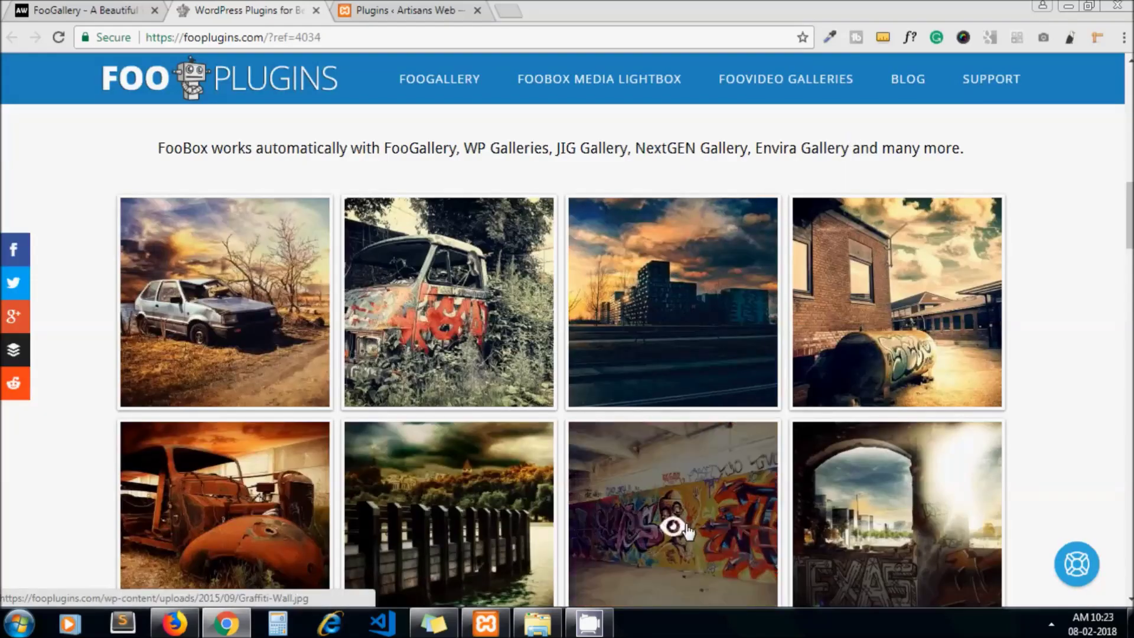
Browse the graffiti wall photo in the lightbox, close it, and inspect the page address.
{"action": "left_click", "coordinate": [688, 530]}
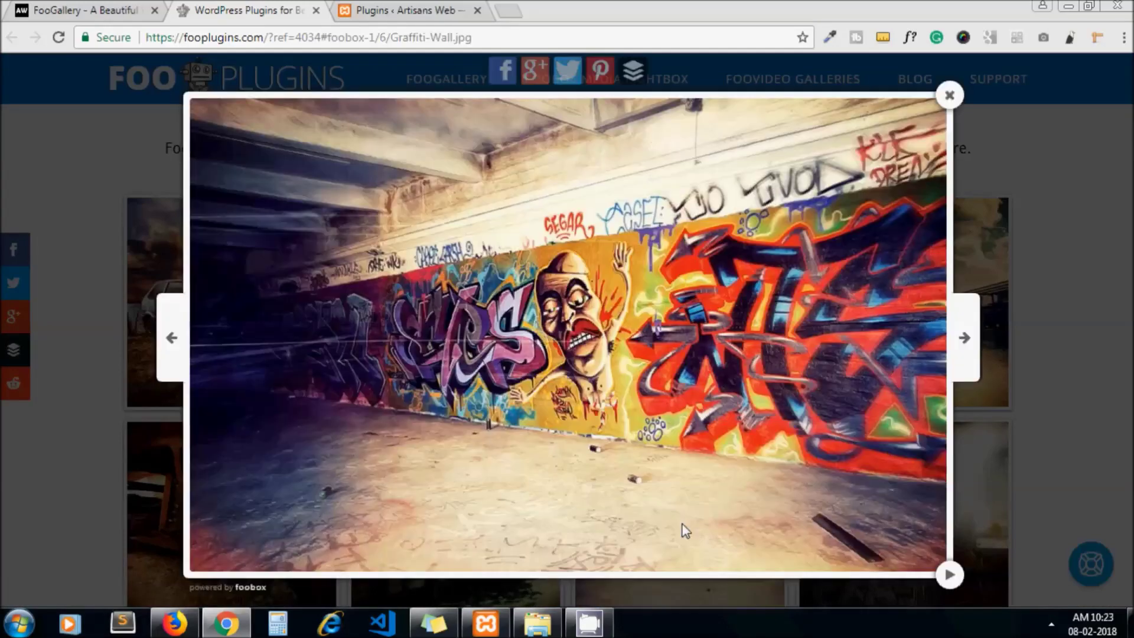
{"action": "left_click", "coordinate": [963, 344]}
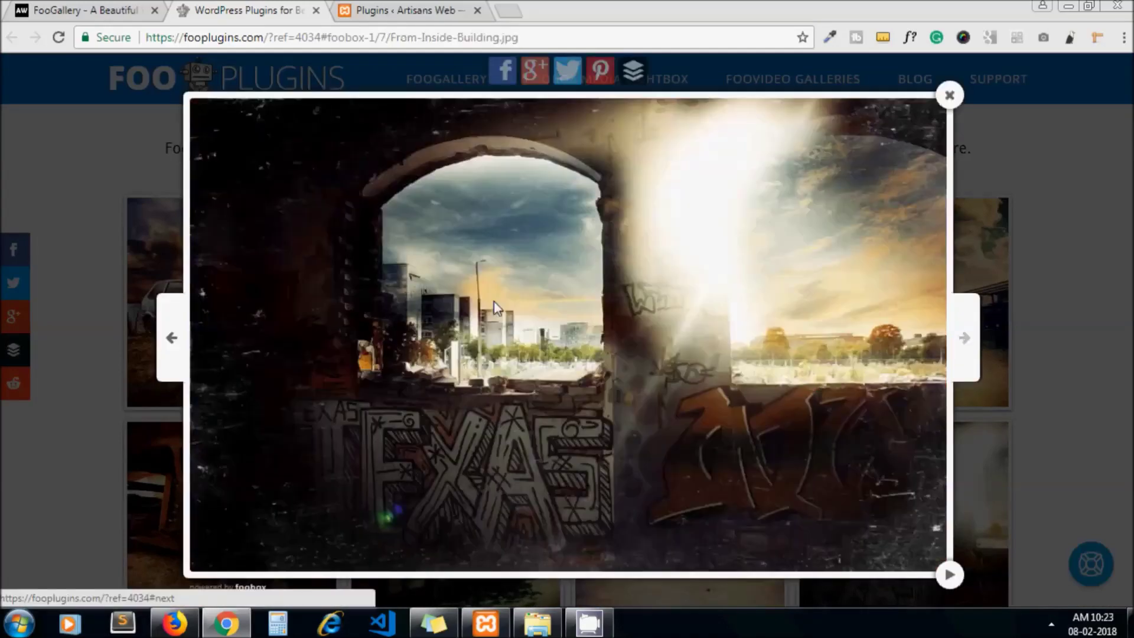
{"action": "left_click", "coordinate": [168, 337]}
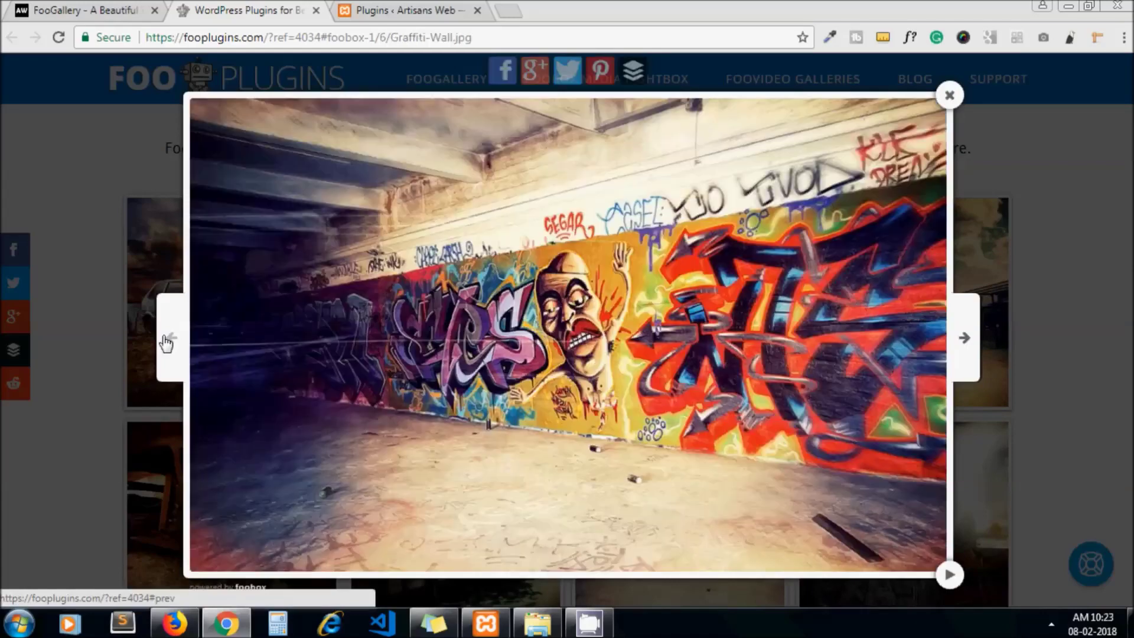
{"action": "left_click", "coordinate": [950, 96]}
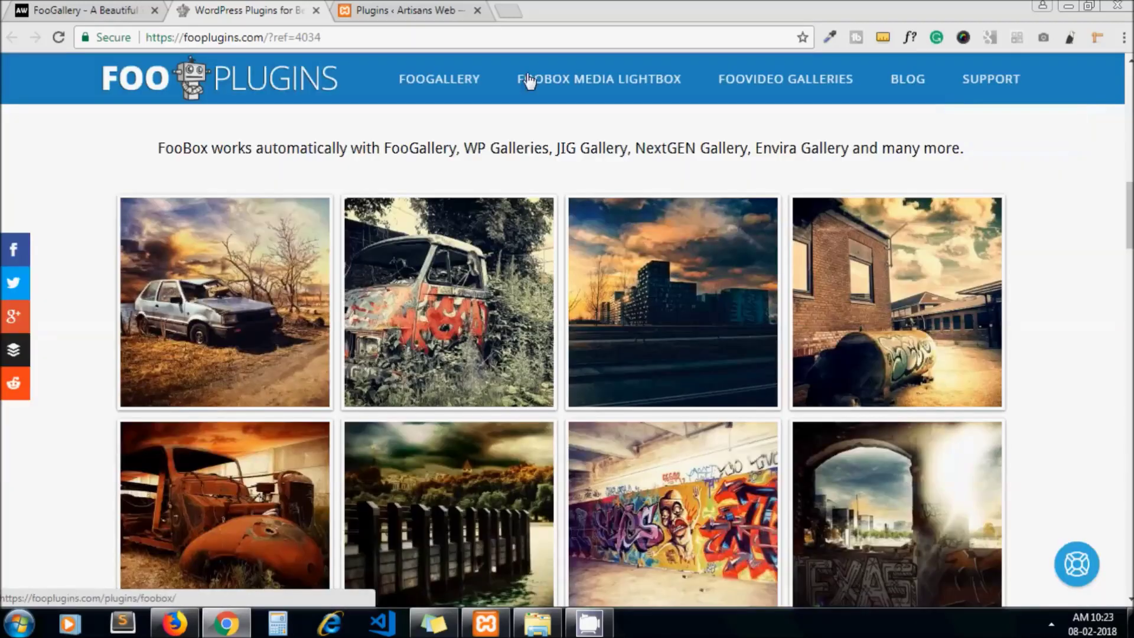
{"action": "left_click", "coordinate": [517, 36]}
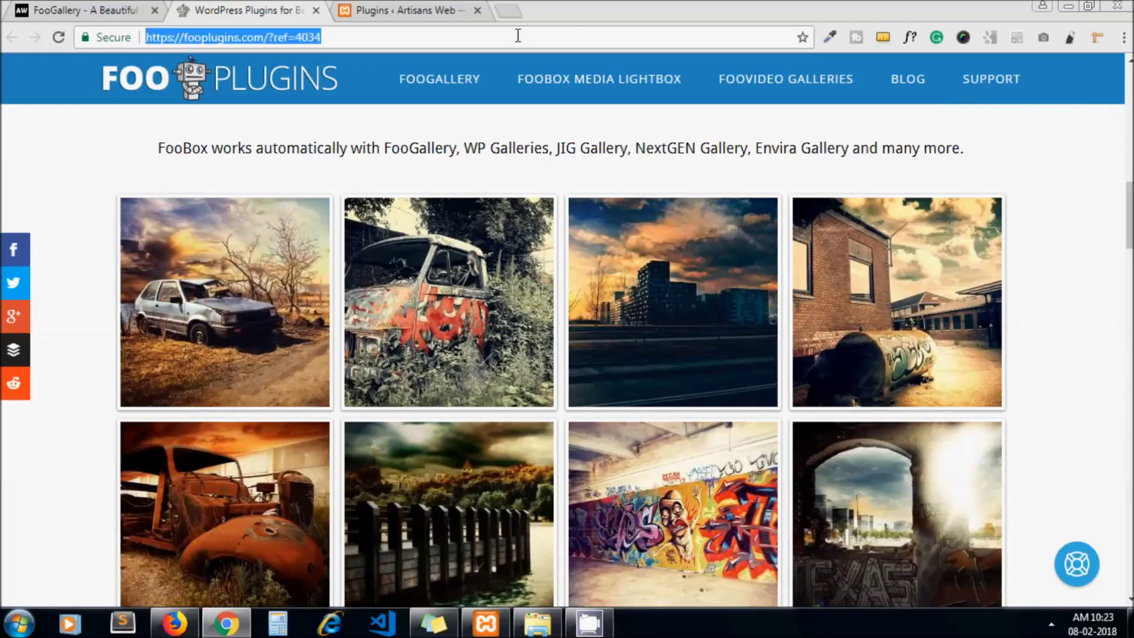
{"action": "left_click", "coordinate": [91, 261]}
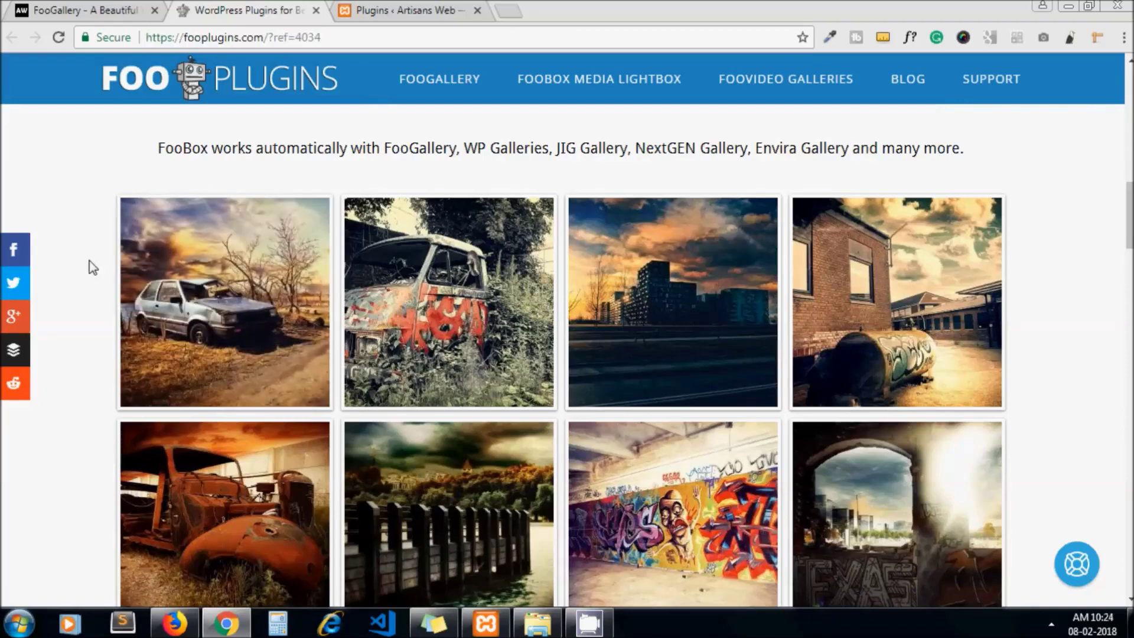
Switch to the FooGallery tutorial article, inspect its address, and scroll down through it.
{"action": "left_click", "coordinate": [97, 10]}
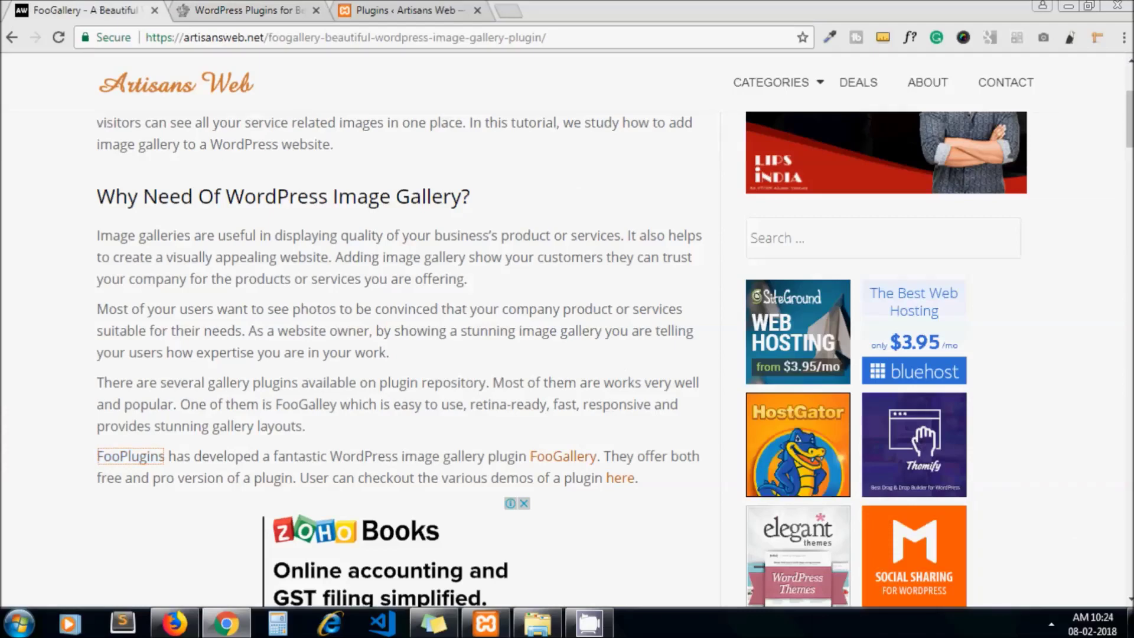
{"action": "left_click_drag", "start_coordinate": [1131, 117], "coordinate": [1131, 93]}
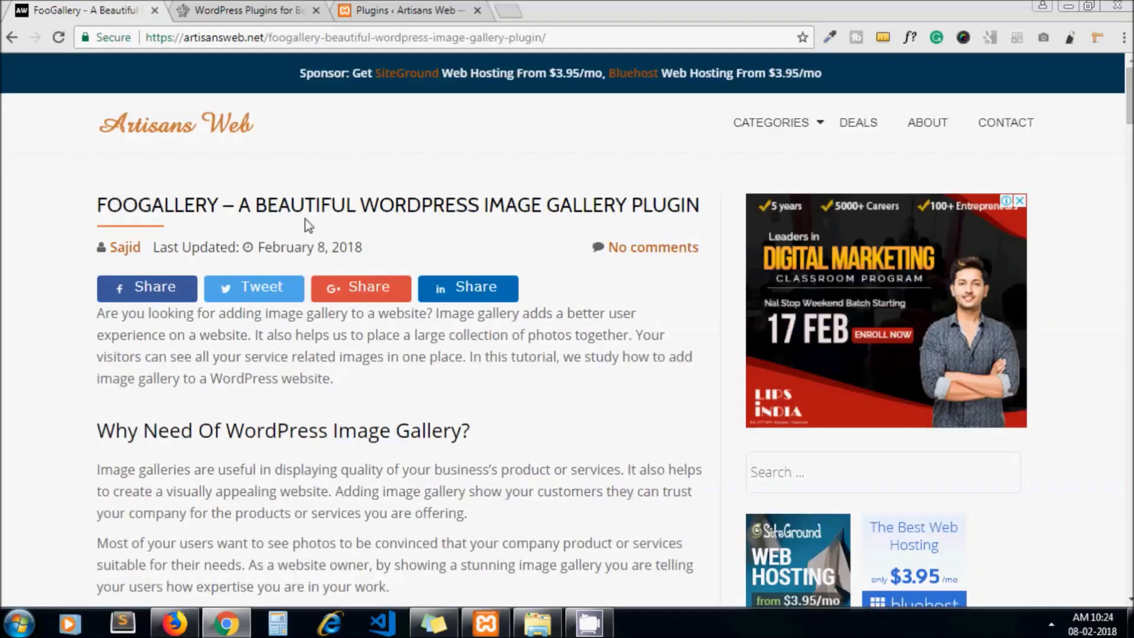
{"action": "left_click", "coordinate": [576, 37]}
{"action": "left_click", "coordinate": [14, 314]}
{"action": "scroll", "coordinate": [568, 331], "scroll_direction": "down", "scroll_amount": 15}
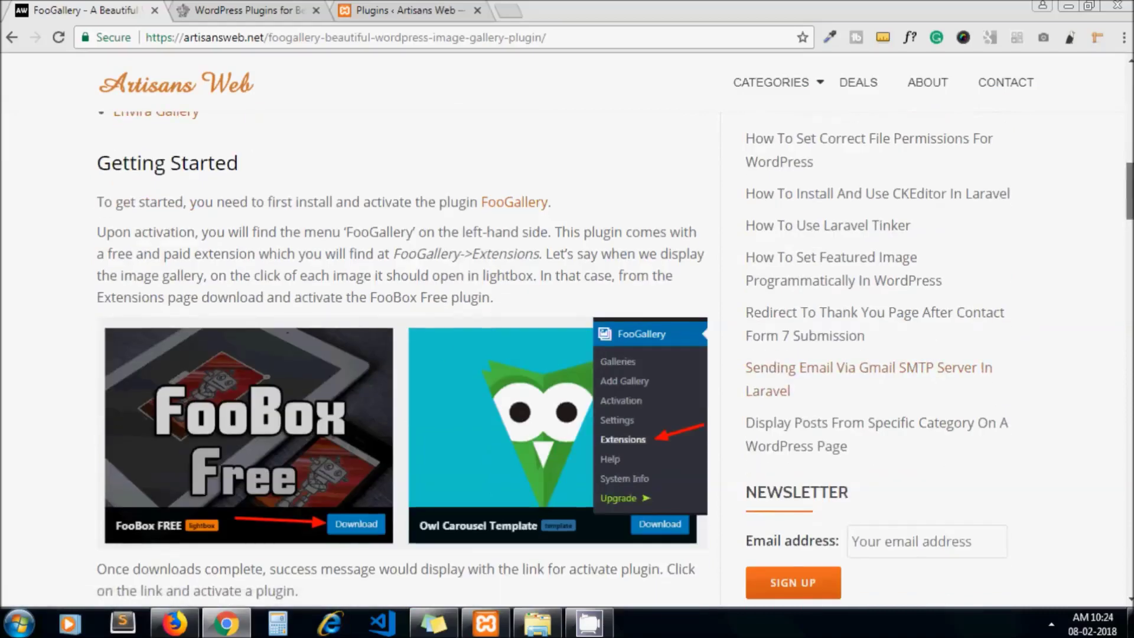
{"action": "scroll", "coordinate": [567, 354], "scroll_direction": "down", "scroll_amount": 9}
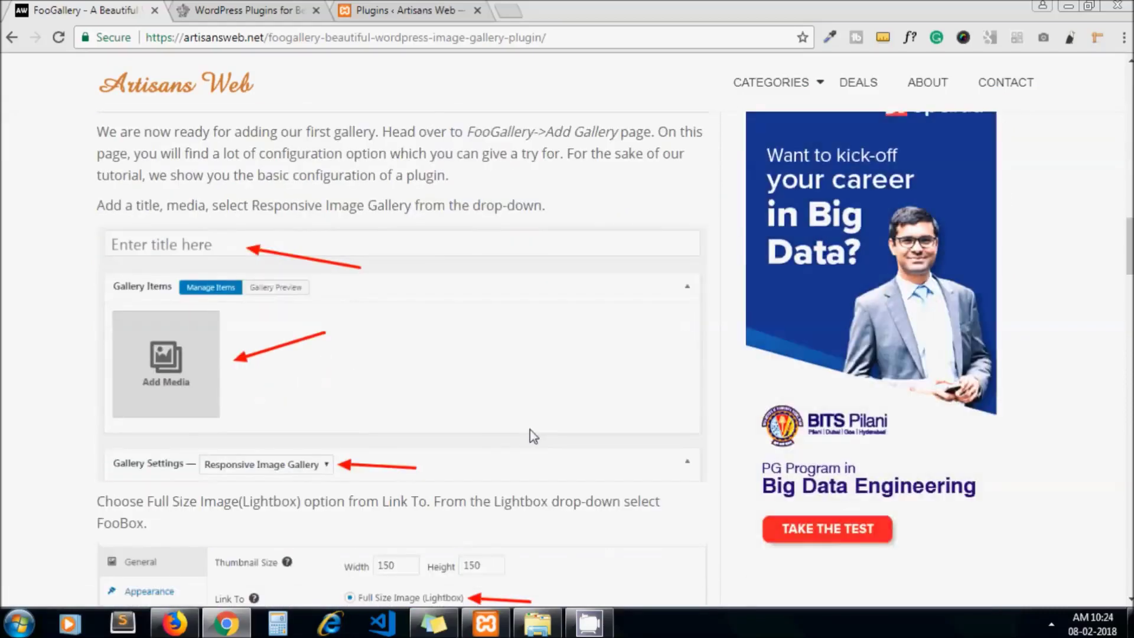
{"action": "left_click_drag", "start_coordinate": [1129, 257], "coordinate": [1062, 298]}
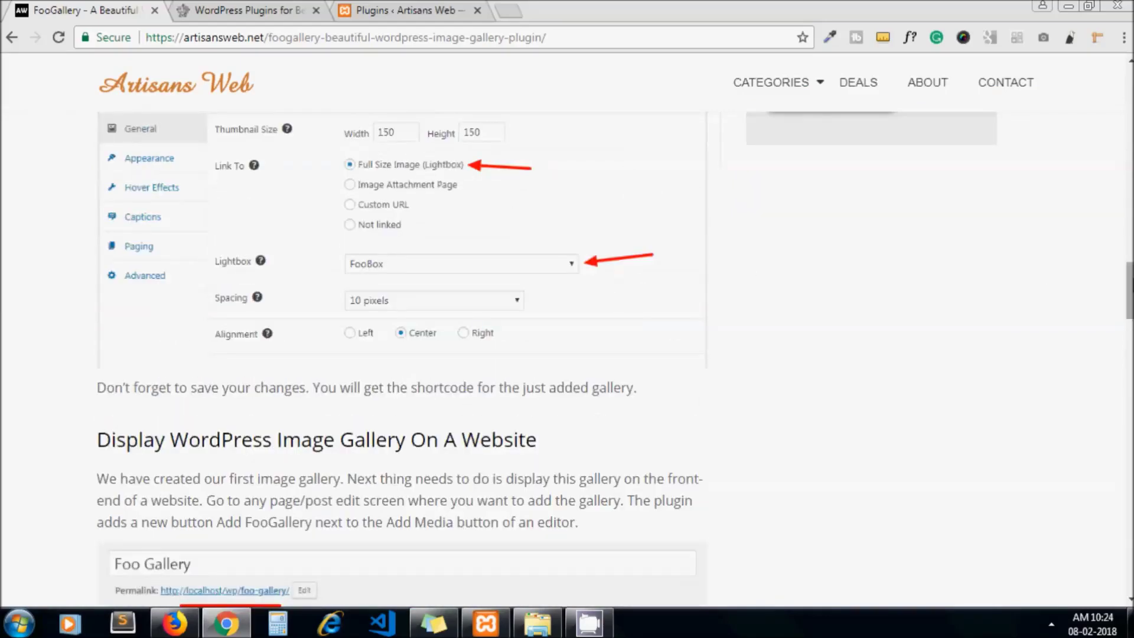
{"action": "left_click_drag", "start_coordinate": [1128, 291], "coordinate": [1129, 305]}
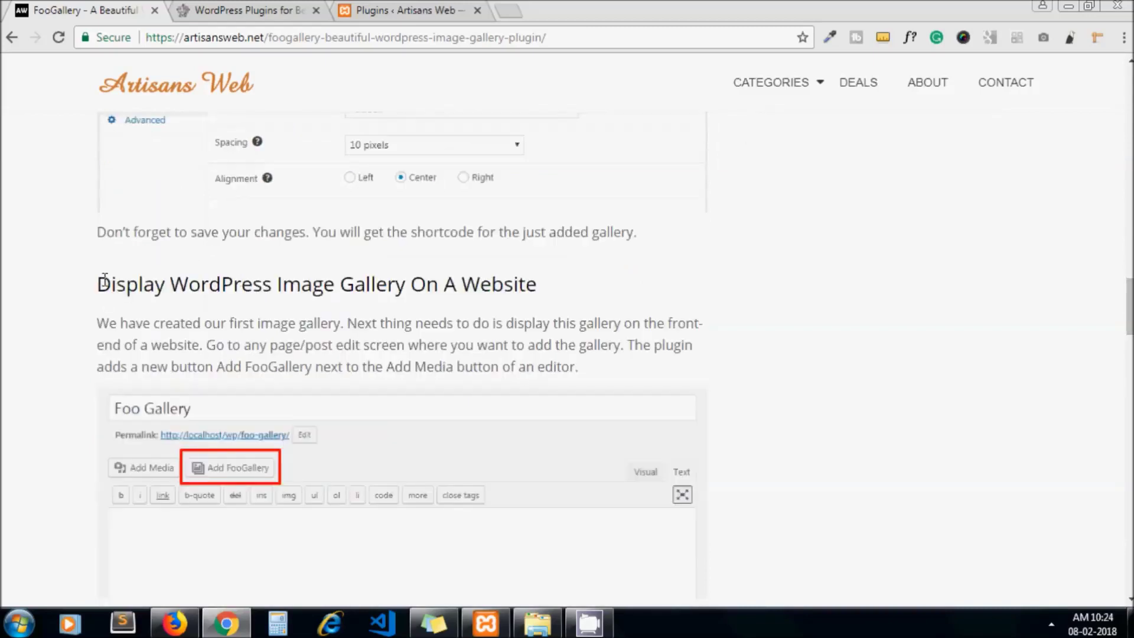
Highlight the 'Display WordPress Image Gallery On A Website' heading, then go to the Installed Plugins admin tab.
{"action": "left_click_drag", "start_coordinate": [98, 282], "coordinate": [589, 274]}
{"action": "left_click", "coordinate": [588, 272]}
{"action": "left_click_drag", "start_coordinate": [1128, 305], "coordinate": [1128, 89]}
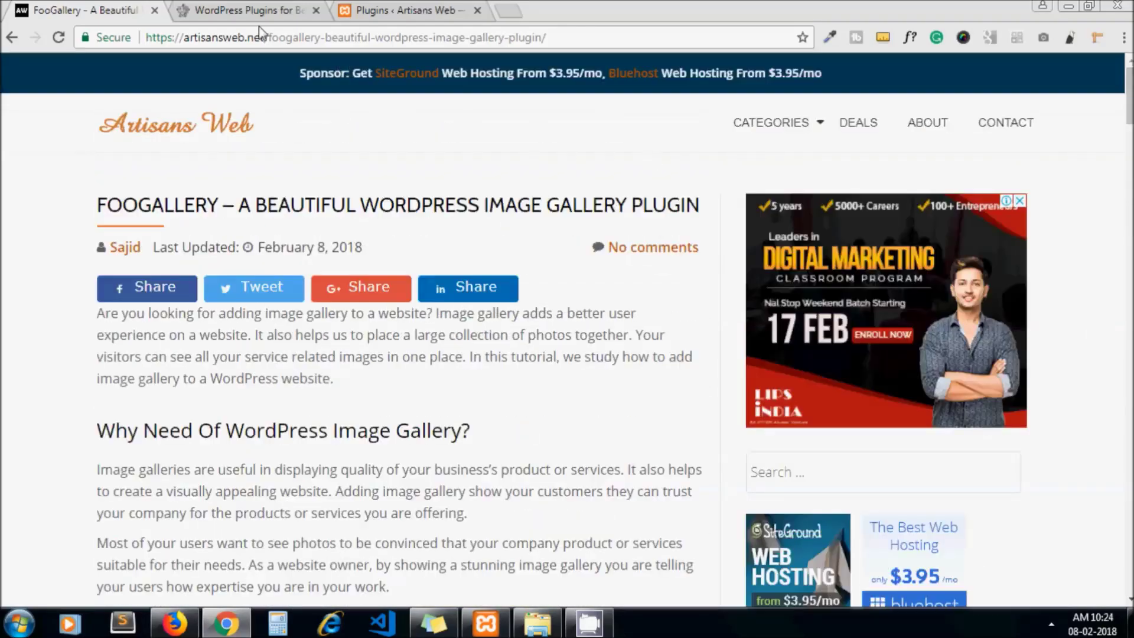
{"action": "left_click", "coordinate": [378, 7]}
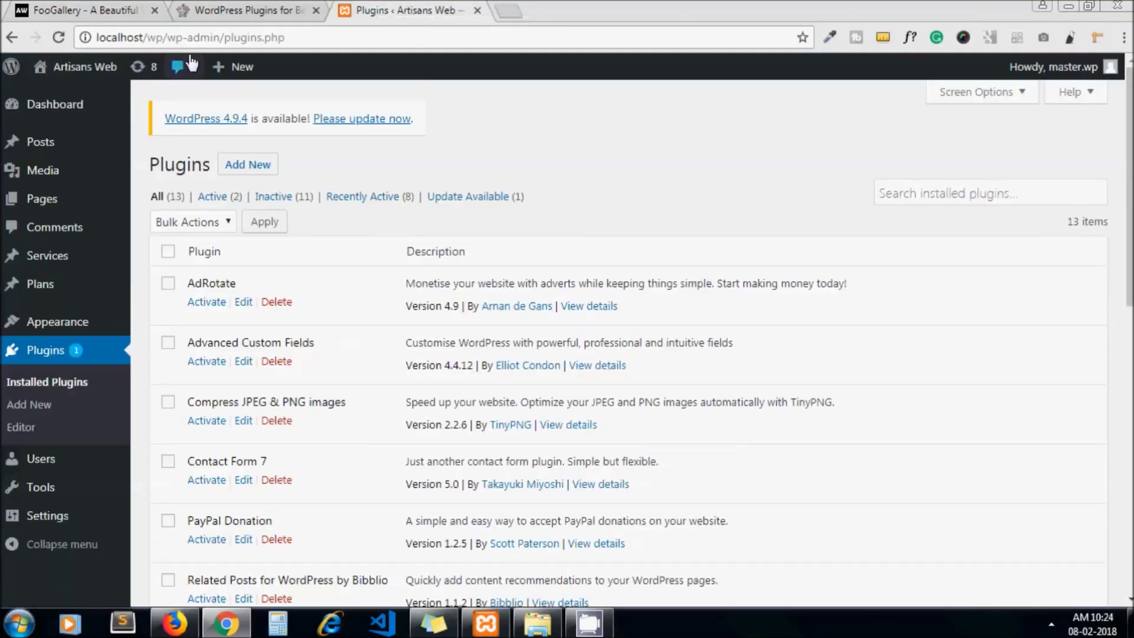
Search Add New for 'foogallery', install and activate FooGallery, and decline the usage-data opt-in.
{"action": "left_click", "coordinate": [263, 169]}
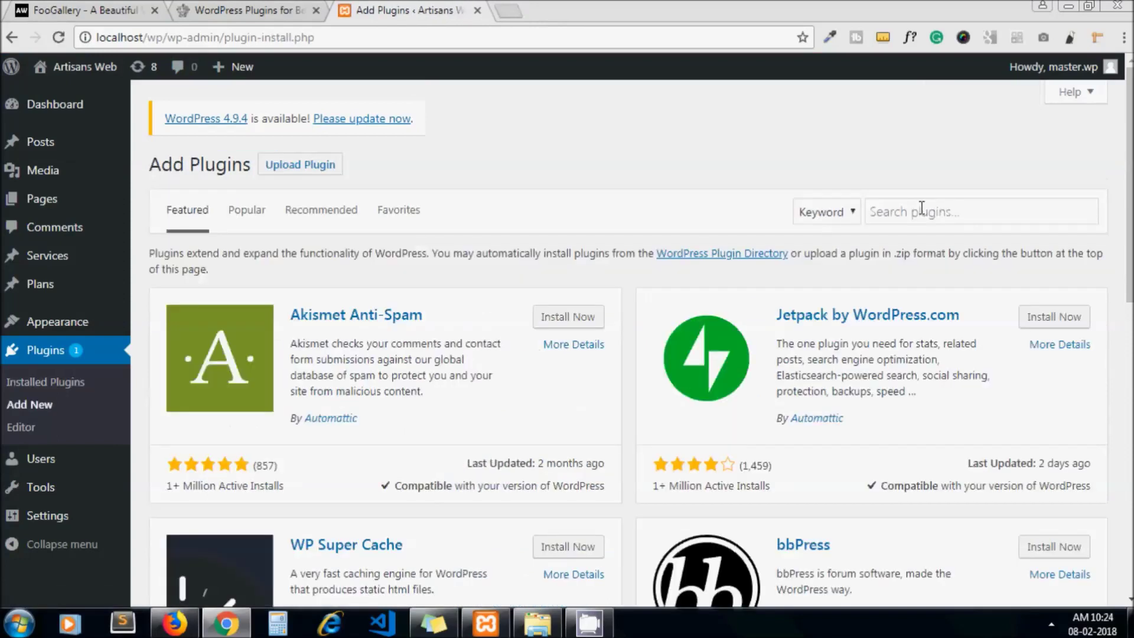
{"action": "left_click", "coordinate": [921, 209]}
{"action": "type", "text": "foo"}
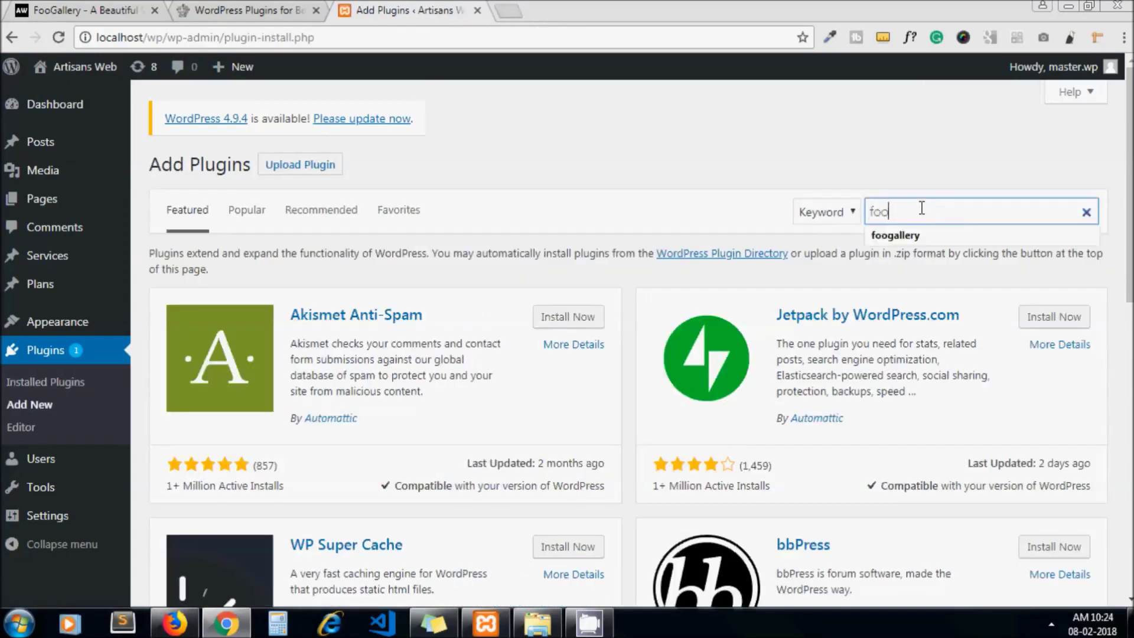
{"action": "type", "text": "gallery"}
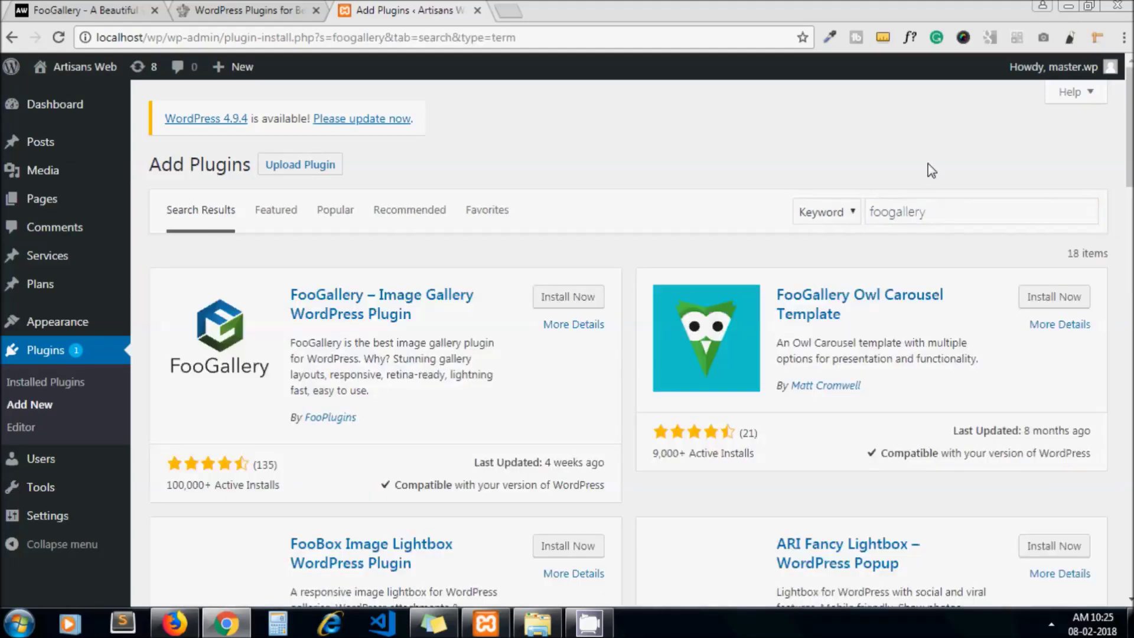
{"action": "left_click", "coordinate": [578, 299]}
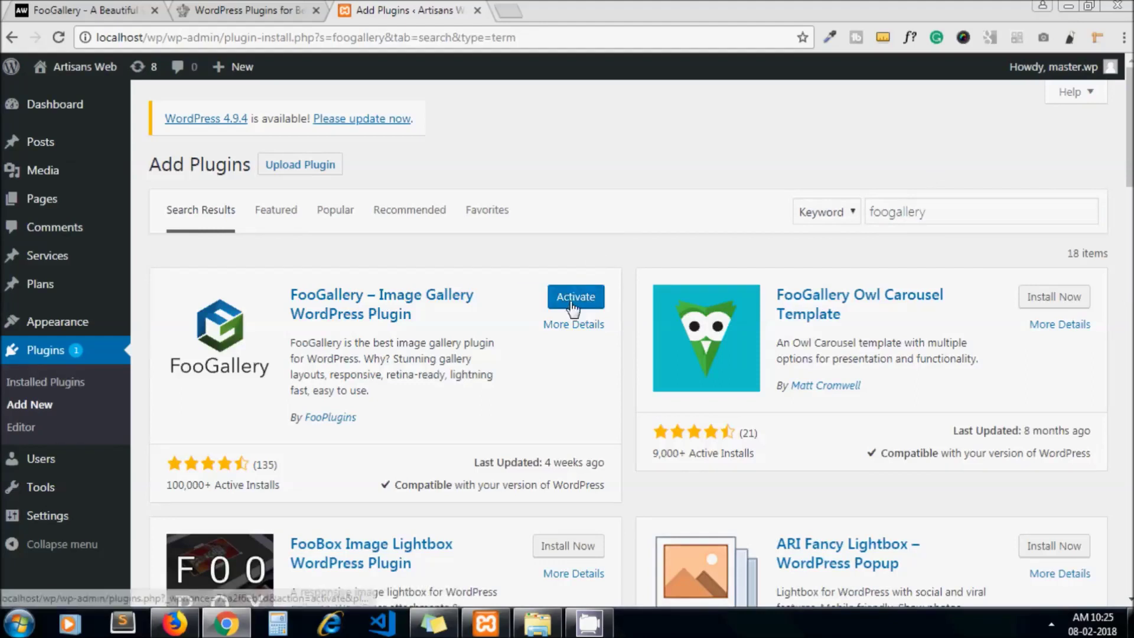
{"action": "left_click", "coordinate": [571, 303]}
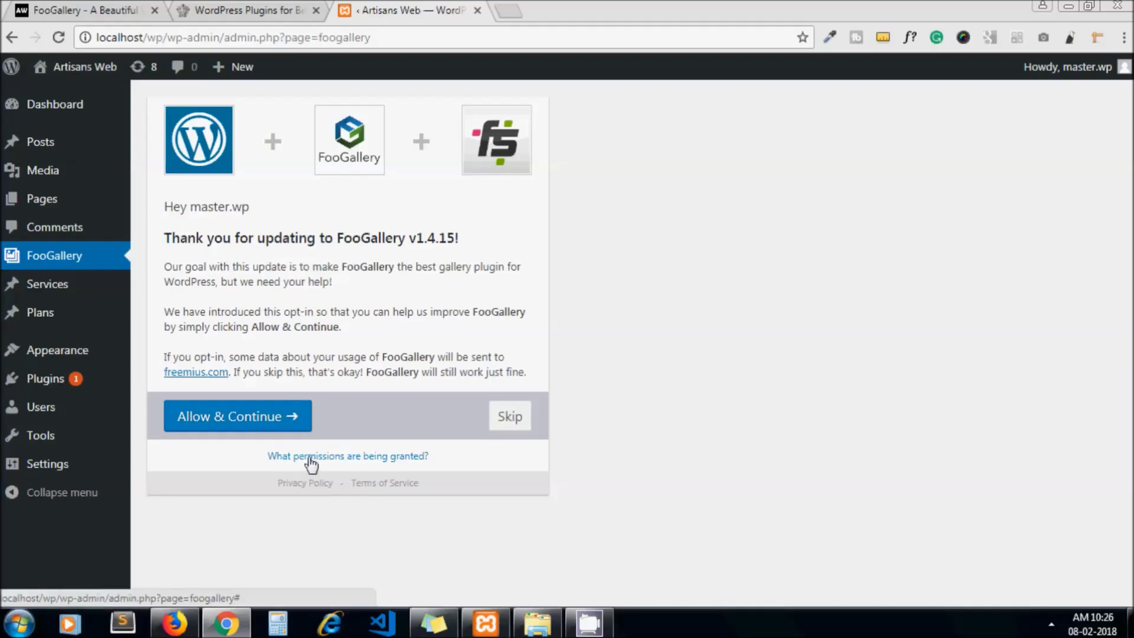
{"action": "left_click", "coordinate": [508, 422]}
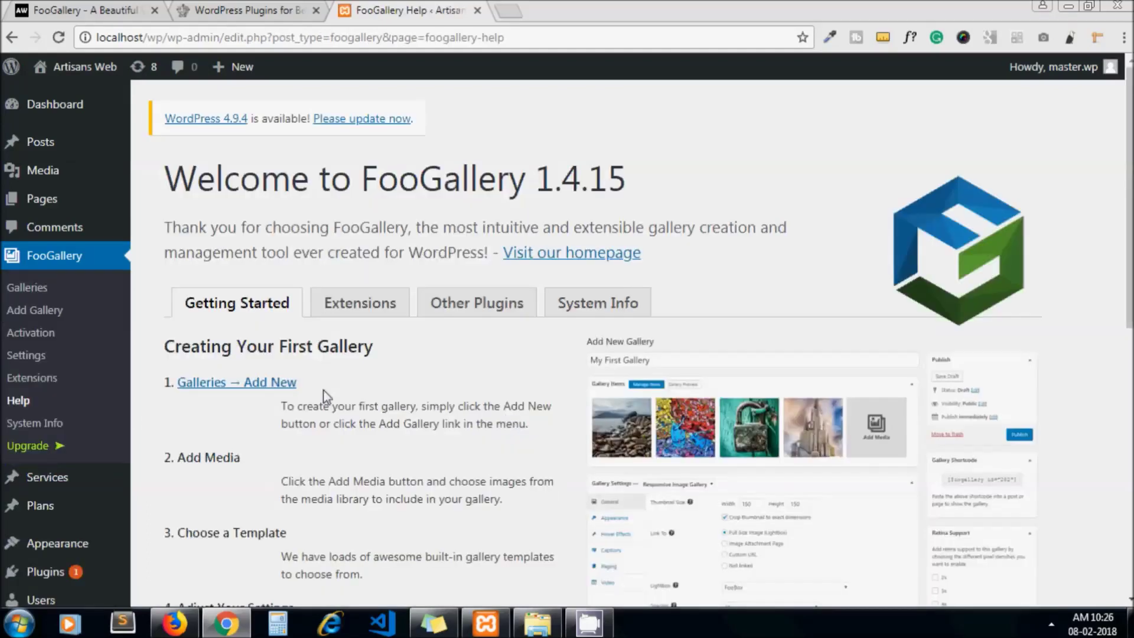
Open the FooGallery extensions list, view the buried truck demo photo, then return to Extensions.
{"action": "left_click", "coordinate": [354, 308]}
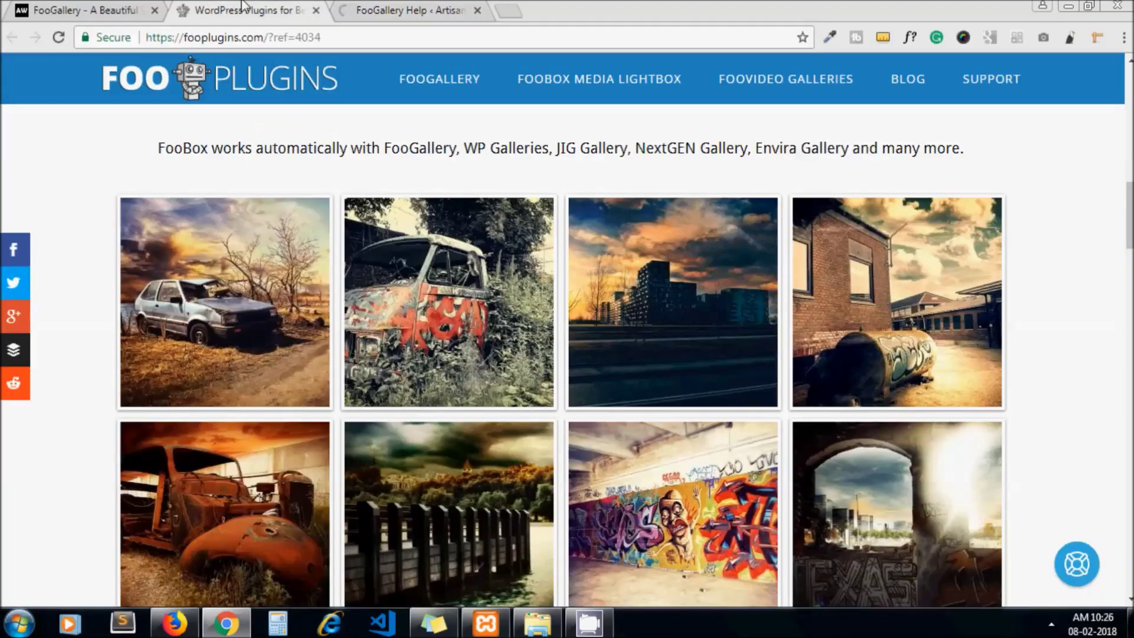
{"action": "left_click", "coordinate": [435, 305]}
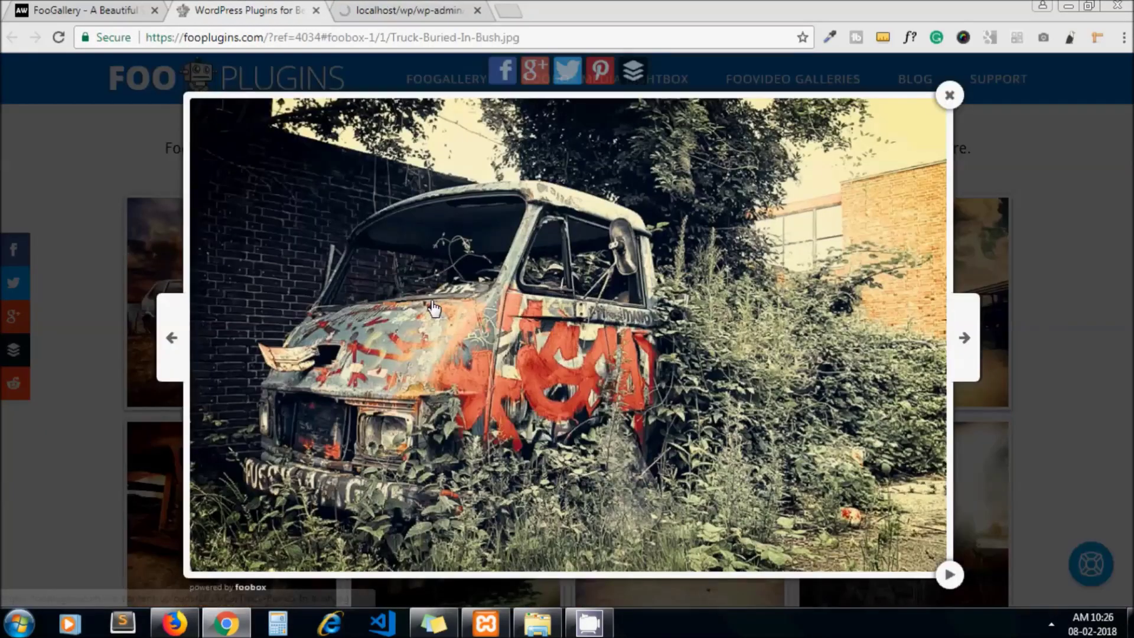
{"action": "left_click", "coordinate": [369, 6]}
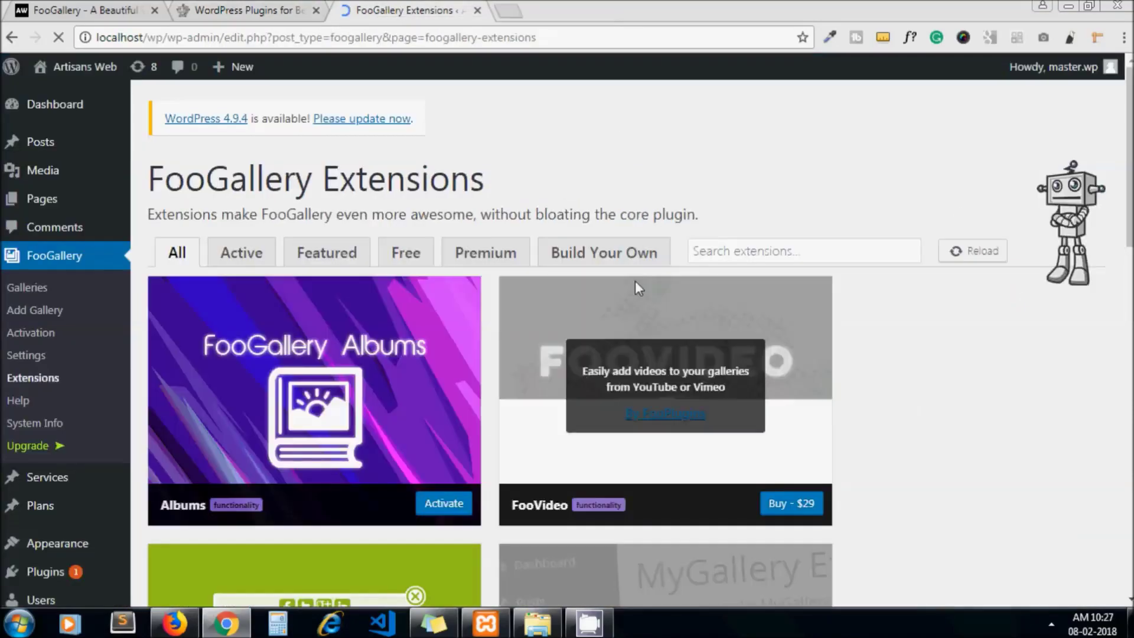
Download and activate the FooBox FREE extension, then begin a new gallery.
{"action": "scroll", "coordinate": [967, 268], "scroll_direction": "down", "scroll_amount": 3}
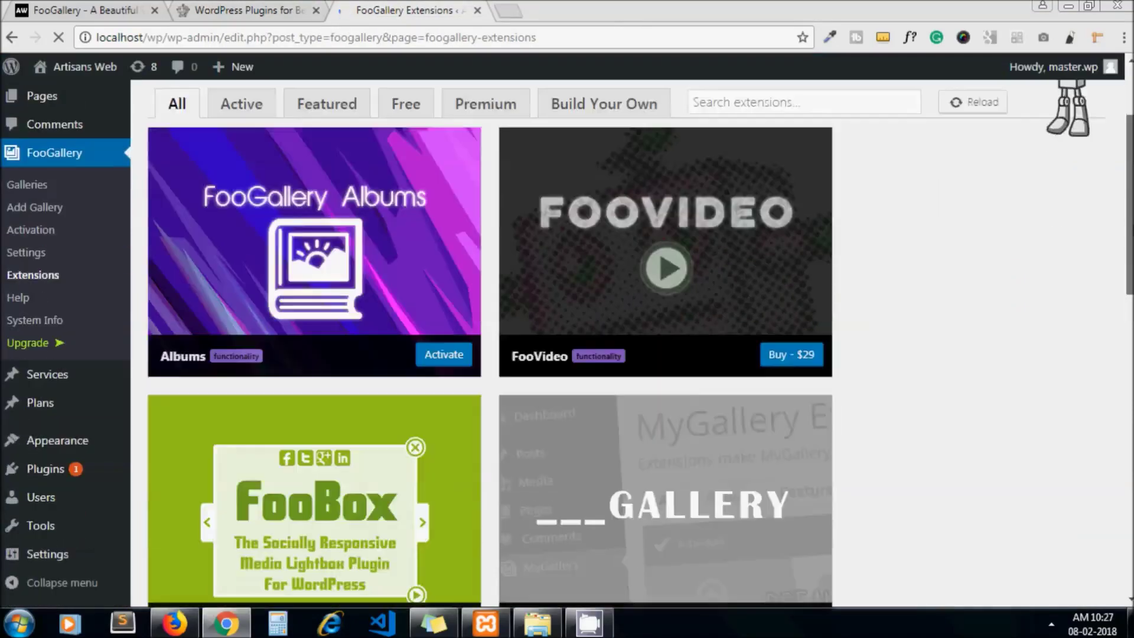
{"action": "scroll", "coordinate": [981, 295], "scroll_direction": "down", "scroll_amount": 3}
{"action": "scroll", "coordinate": [1129, 325], "scroll_direction": "down", "scroll_amount": 2}
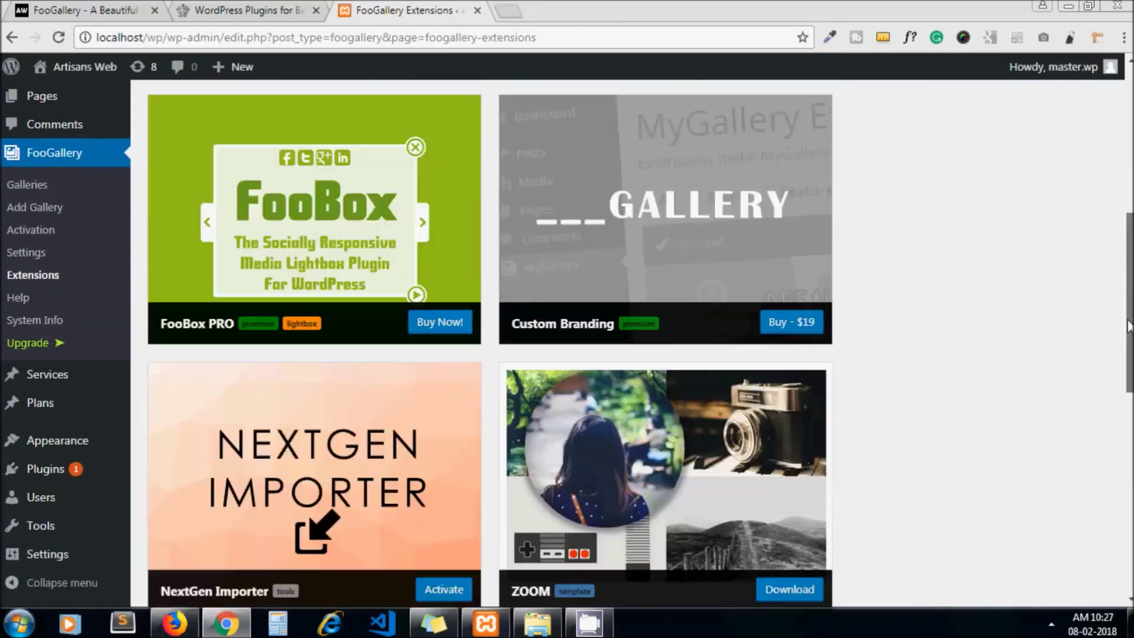
{"action": "scroll", "coordinate": [1128, 326], "scroll_direction": "down", "scroll_amount": 6}
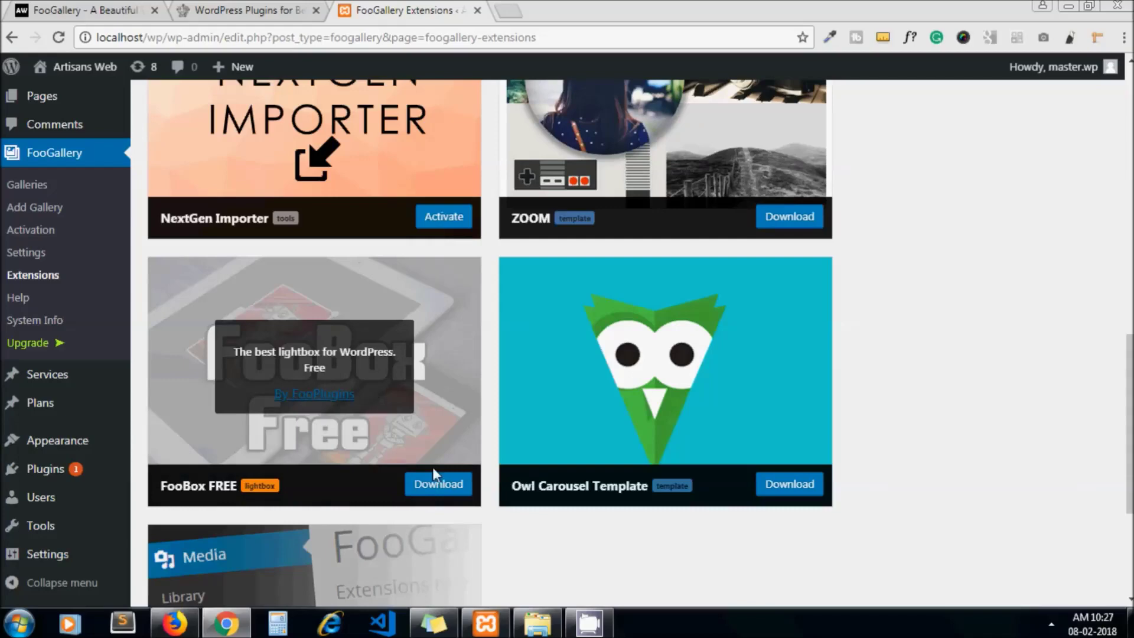
{"action": "left_click", "coordinate": [437, 489]}
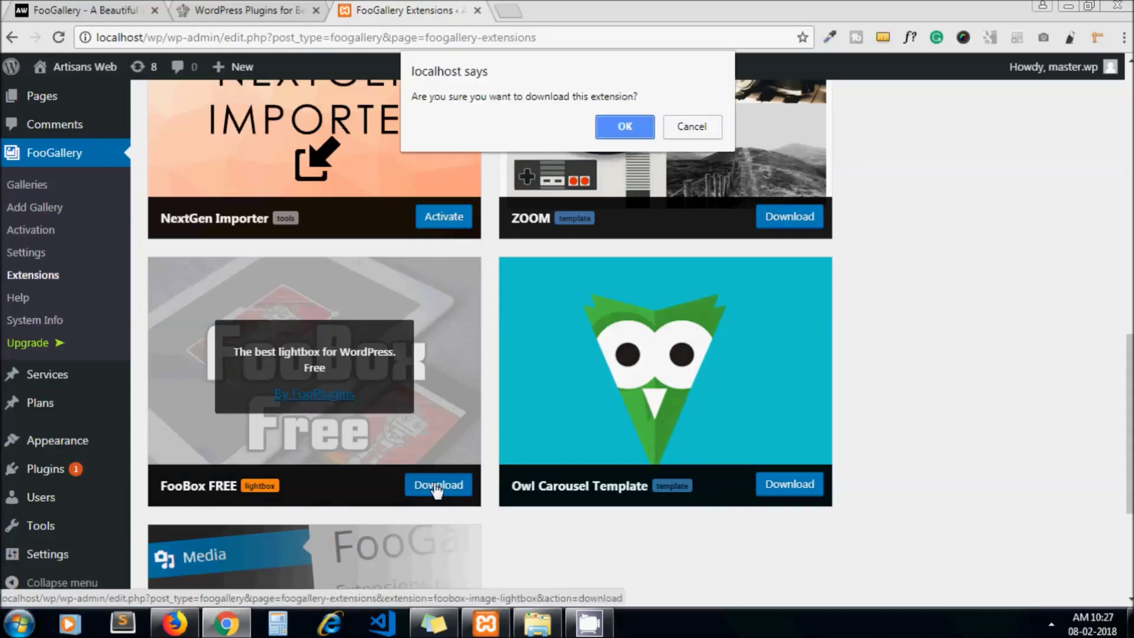
{"action": "left_click", "coordinate": [624, 126]}
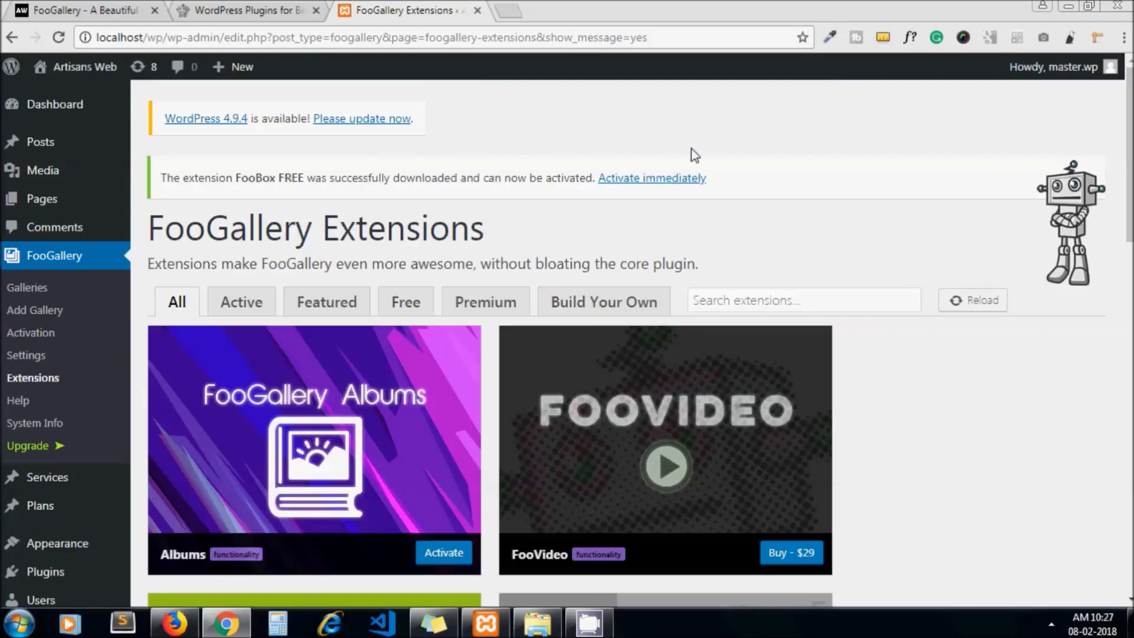
{"action": "left_click", "coordinate": [678, 178]}
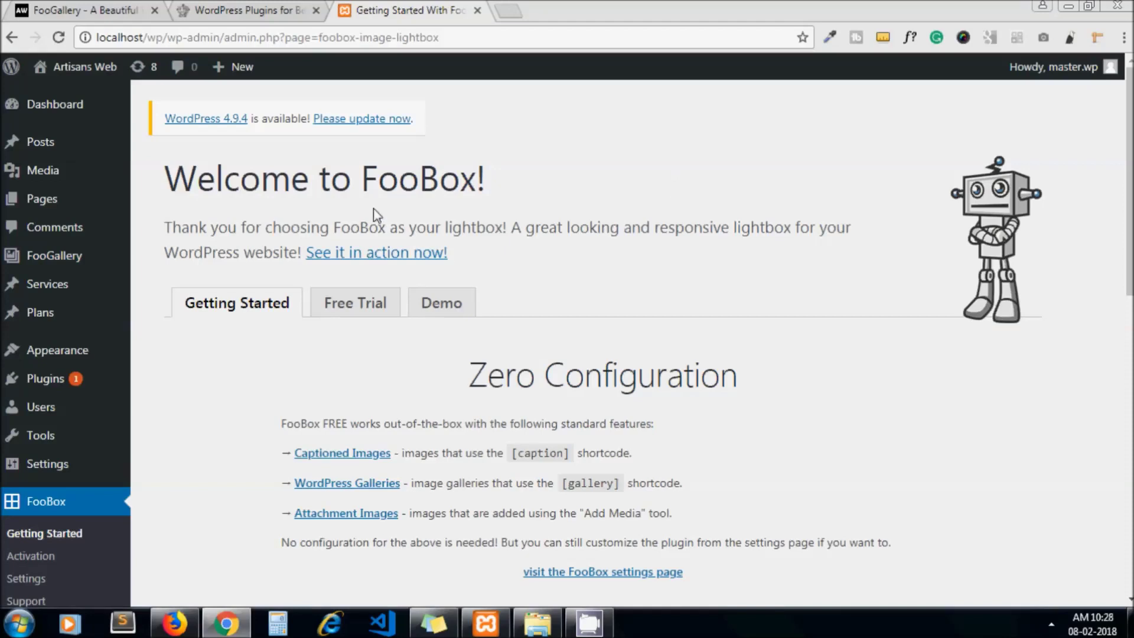
{"action": "mouse_move", "coordinate": [84, 256]}
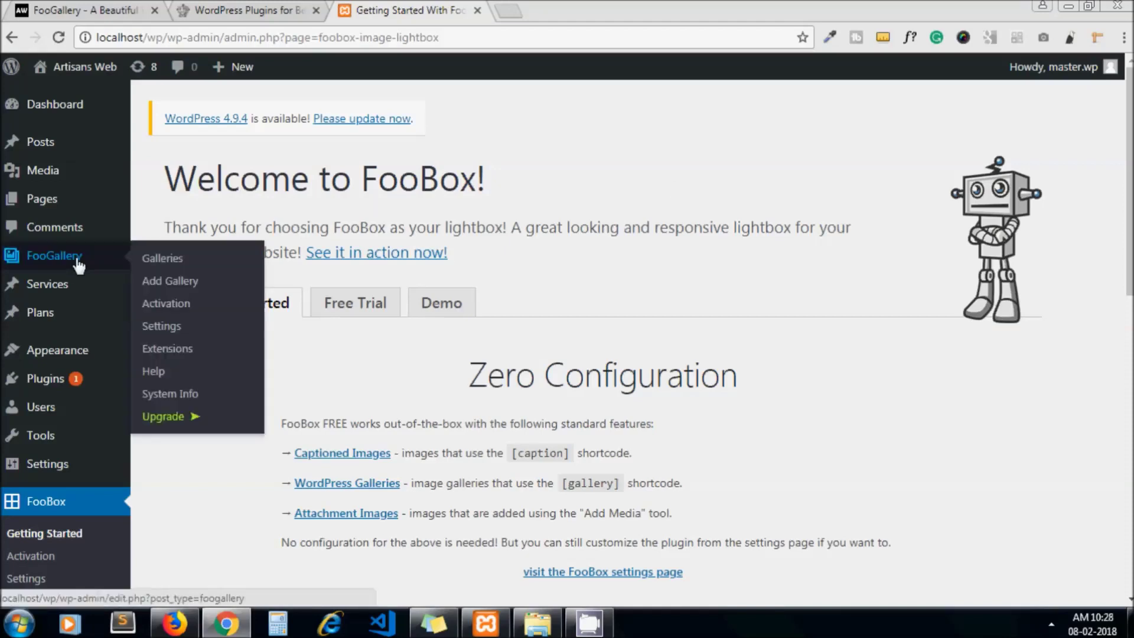
{"action": "left_click", "coordinate": [162, 284]}
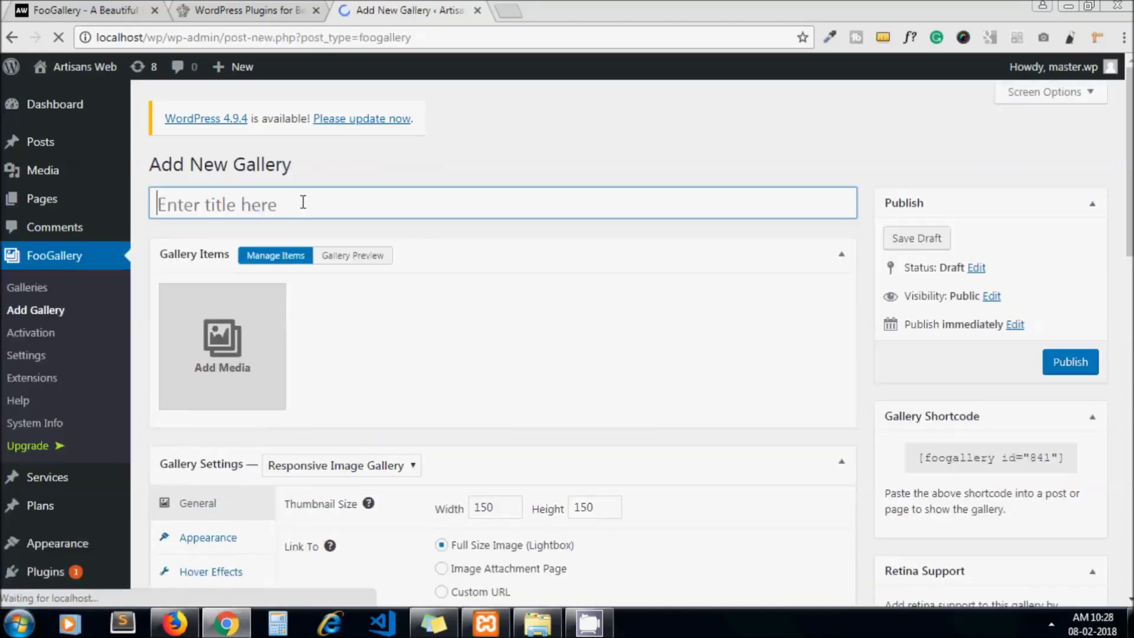
Title the gallery 'My Gallery' and add the laptop, desk, robot, motherboard, circuit board and light-streak images.
{"action": "type", "text": "My Gallery"}
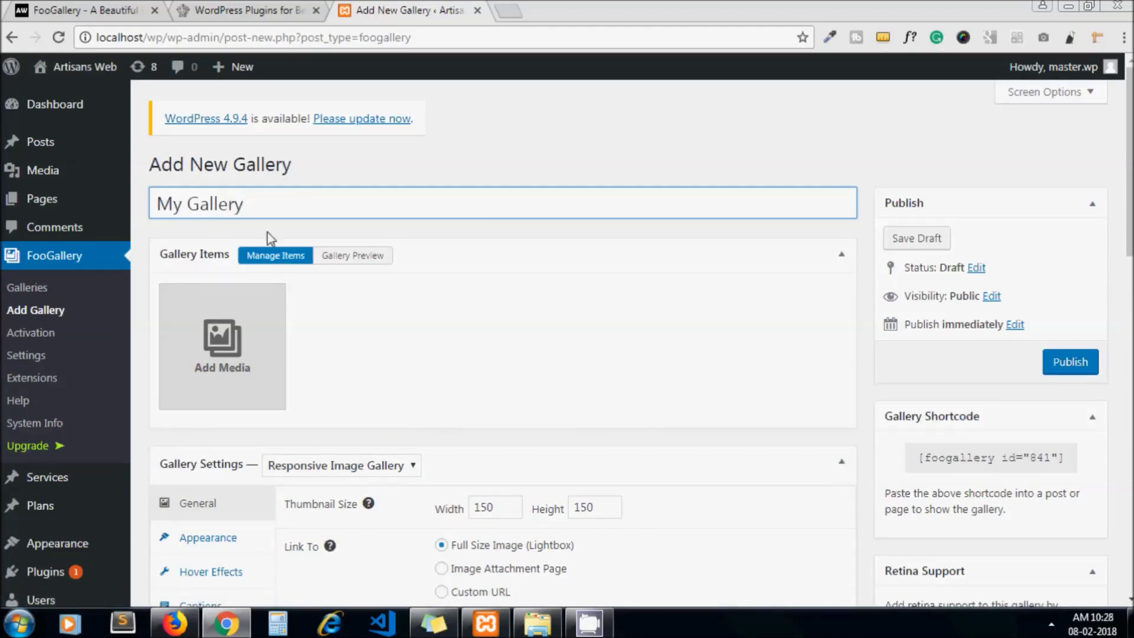
{"action": "left_click", "coordinate": [236, 345]}
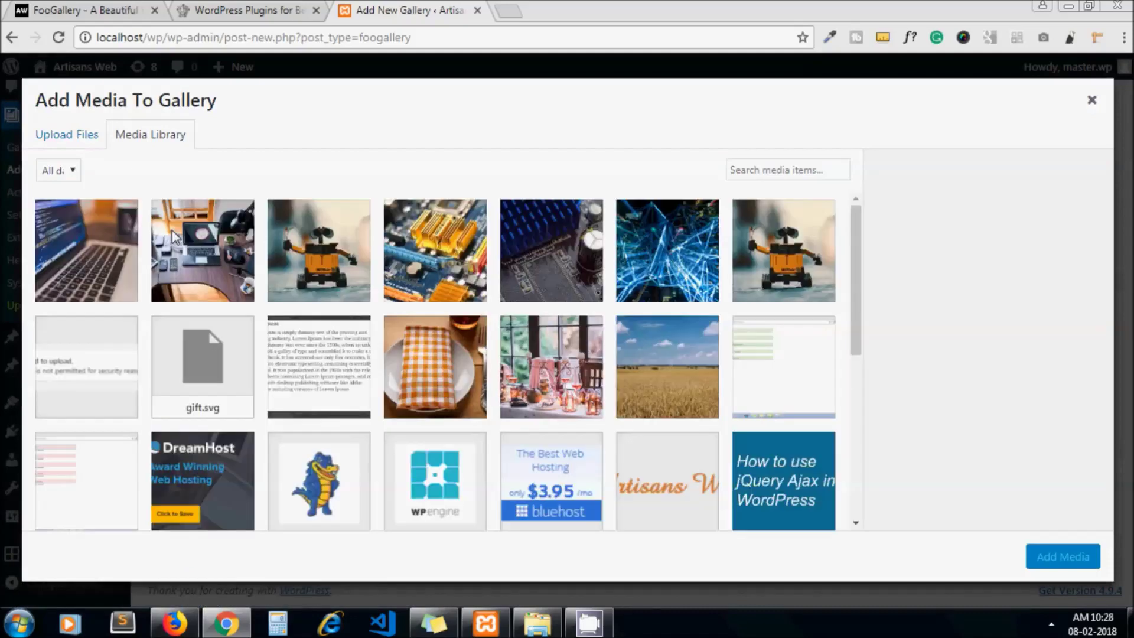
{"action": "left_click", "coordinate": [118, 242]}
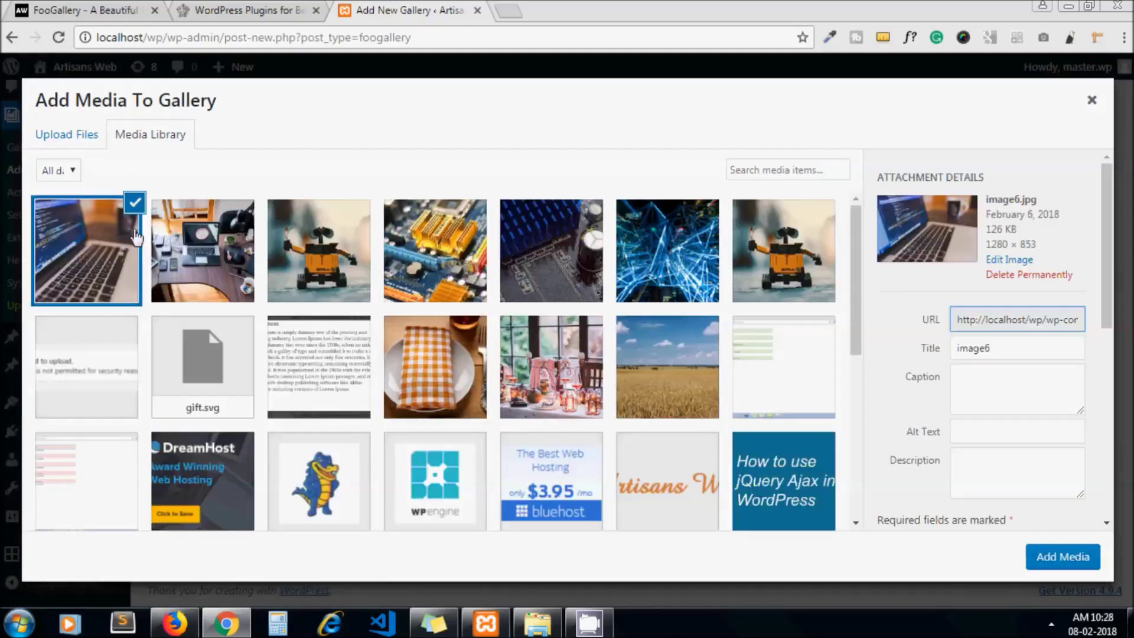
{"action": "left_click", "coordinate": [203, 249]}
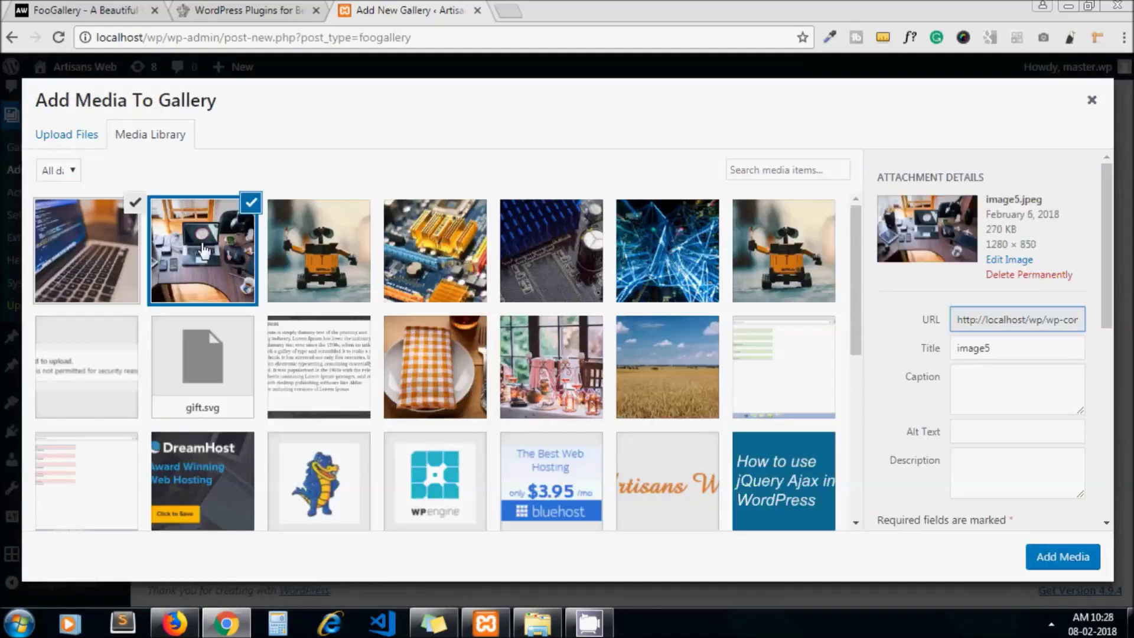
{"action": "left_click", "coordinate": [292, 251]}
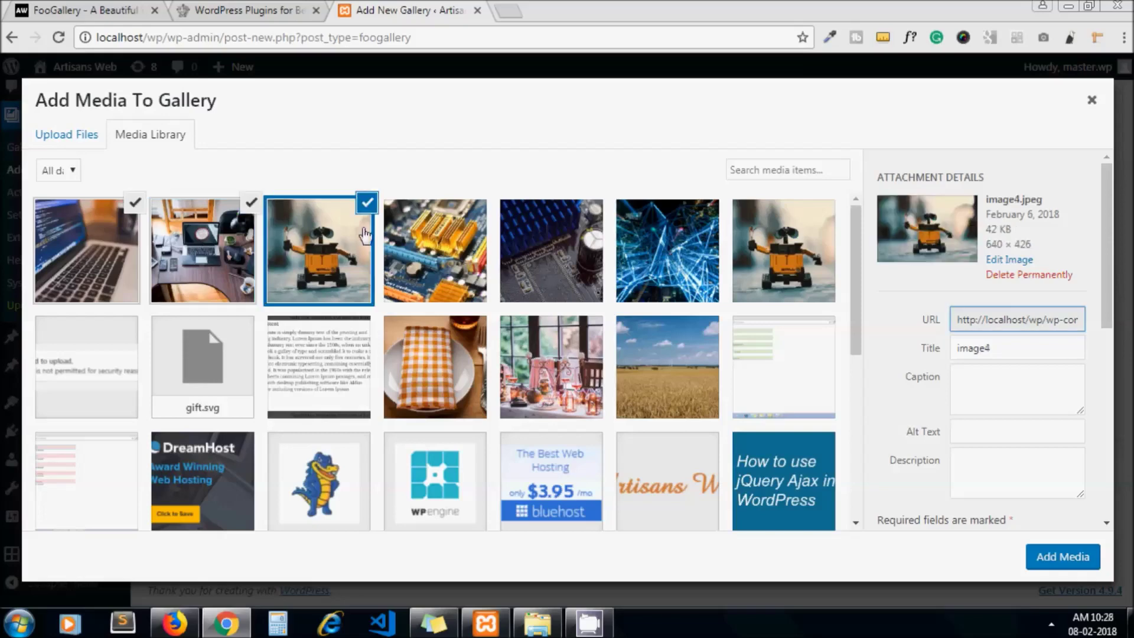
{"action": "left_click", "coordinate": [438, 245]}
{"action": "left_click", "coordinate": [555, 237]}
{"action": "left_click", "coordinate": [651, 253]}
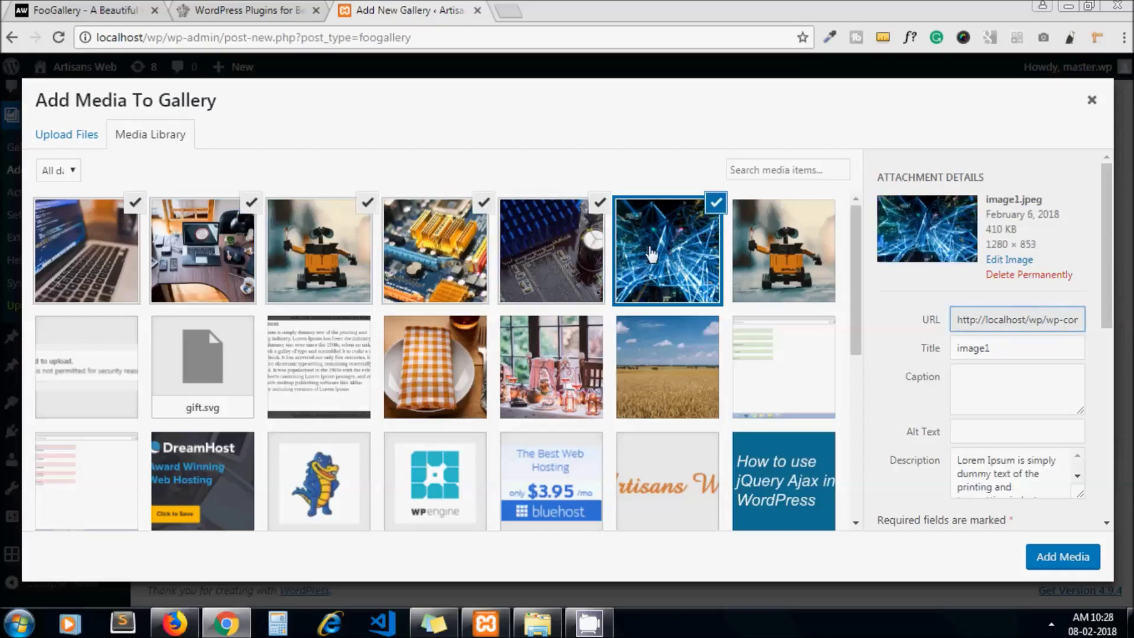
{"action": "left_click", "coordinate": [1070, 555]}
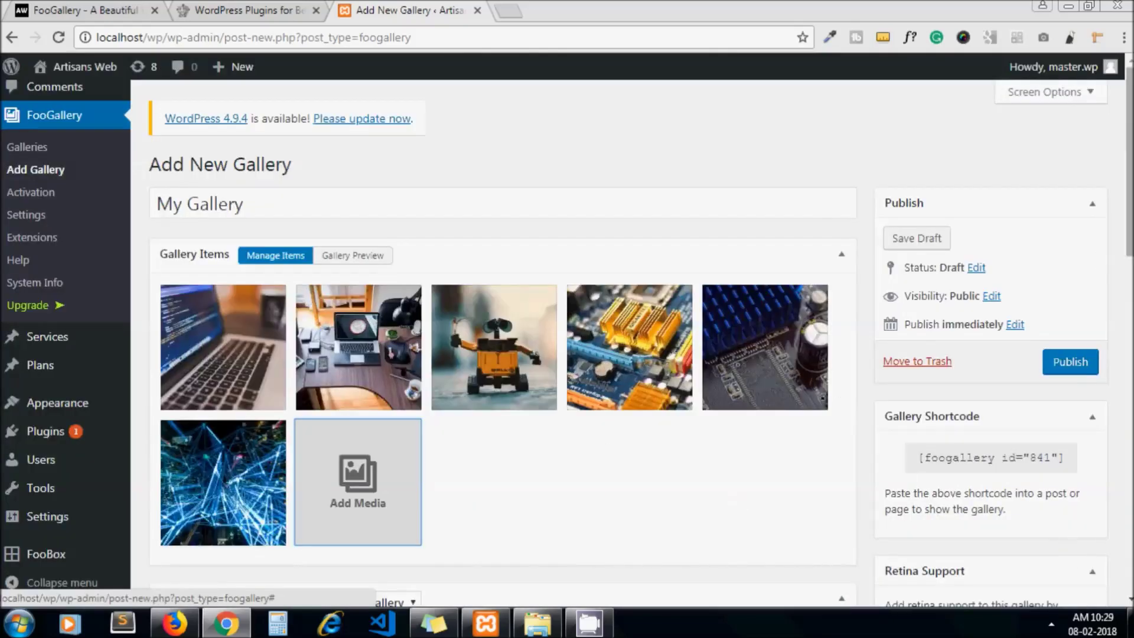
Keep the Responsive Image Gallery layout and FooBox as the gallery's lightbox.
{"action": "scroll", "coordinate": [915, 263], "scroll_direction": "down", "scroll_amount": 5}
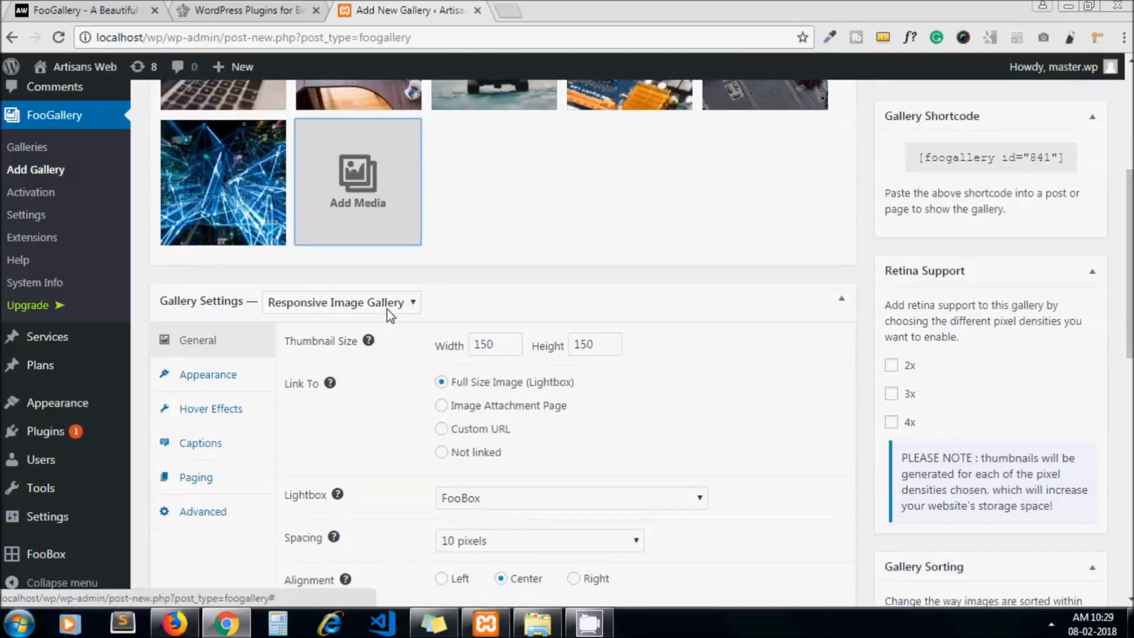
{"action": "left_click", "coordinate": [387, 307]}
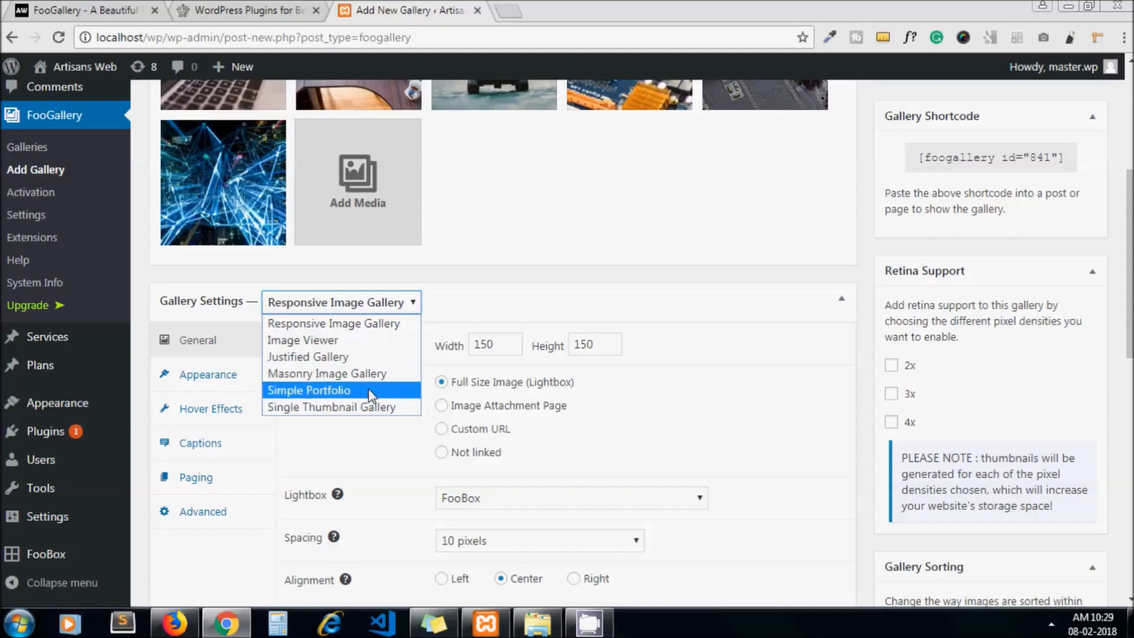
{"action": "left_click", "coordinate": [364, 325]}
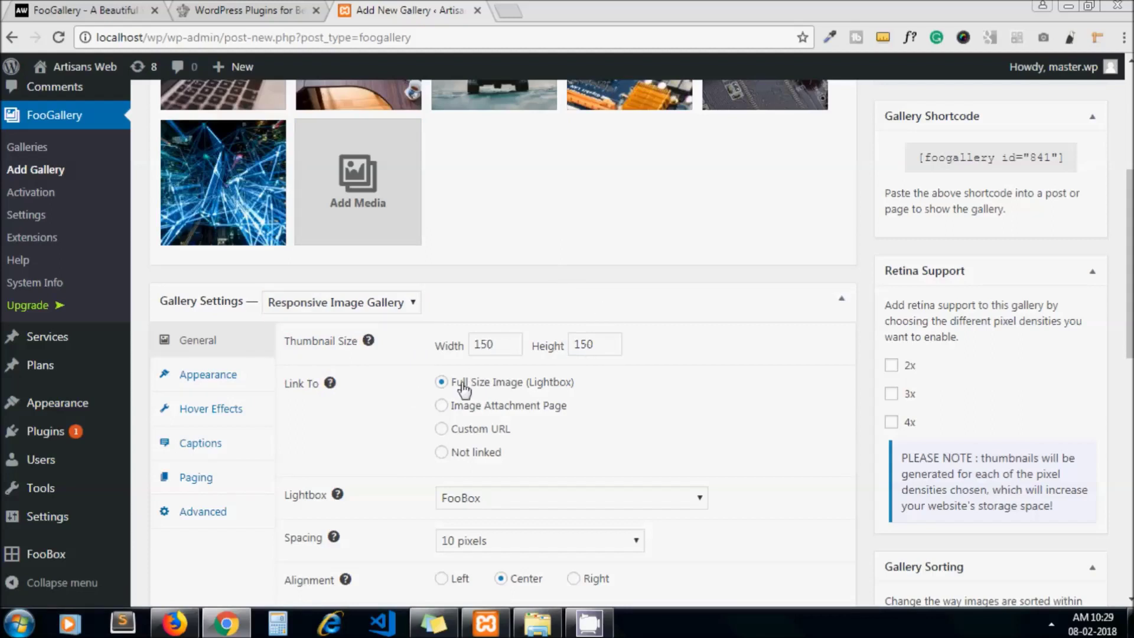
{"action": "left_click", "coordinate": [559, 505]}
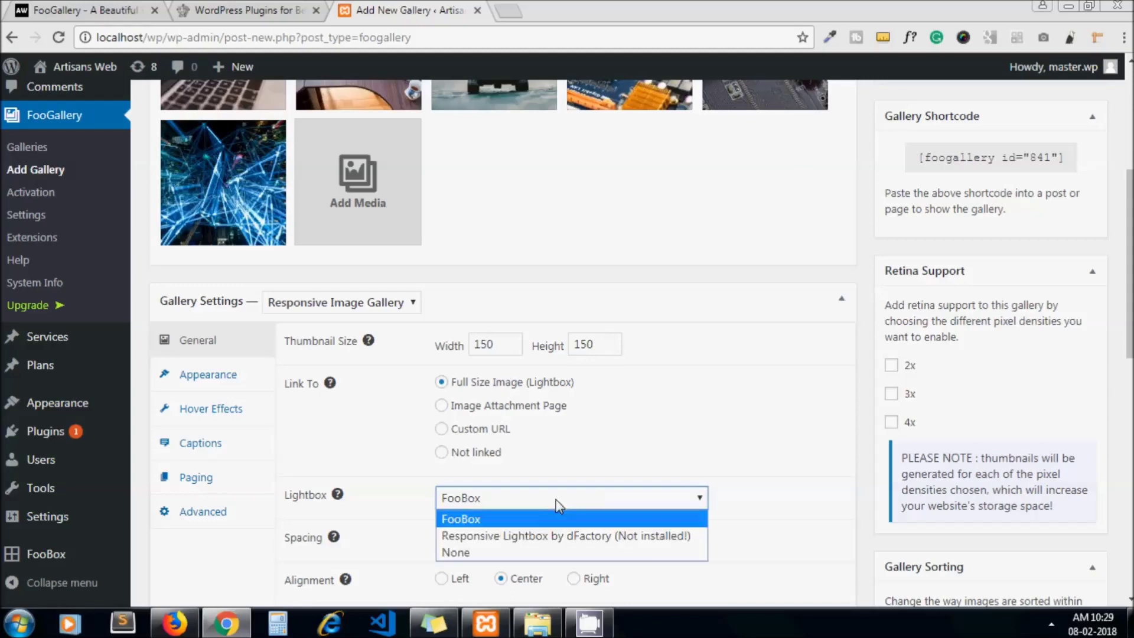
{"action": "left_click", "coordinate": [532, 520]}
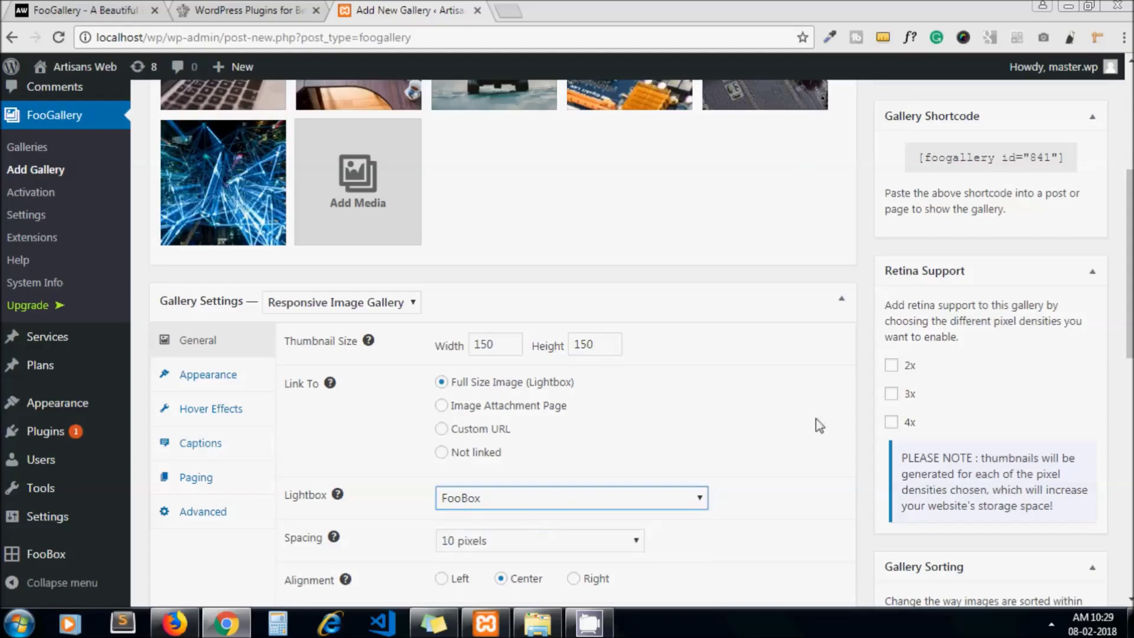
Enable 2x retina support for the gallery thumbnails and review the remaining settings.
{"action": "scroll", "coordinate": [821, 425], "scroll_direction": "down", "scroll_amount": 1}
{"action": "scroll", "coordinate": [643, 343], "scroll_direction": "down", "scroll_amount": 2}
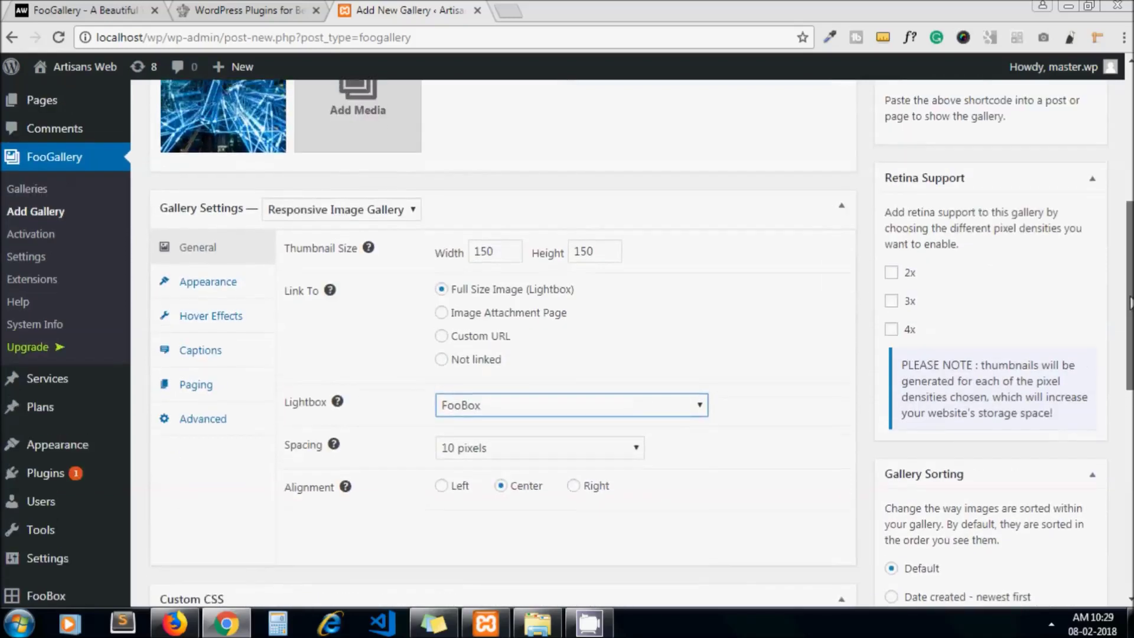
{"action": "scroll", "coordinate": [1129, 304], "scroll_direction": "up", "scroll_amount": 1}
{"action": "left_click", "coordinate": [893, 297]}
{"action": "scroll", "coordinate": [1130, 304], "scroll_direction": "down", "scroll_amount": 4}
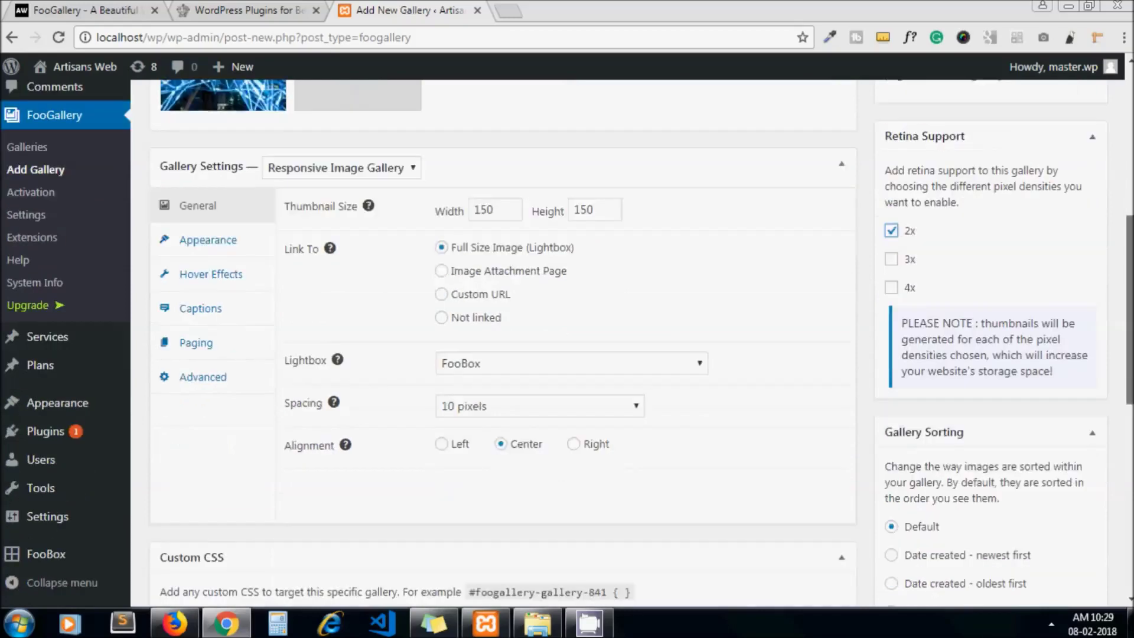
{"action": "scroll", "coordinate": [641, 342], "scroll_direction": "down", "scroll_amount": 1}
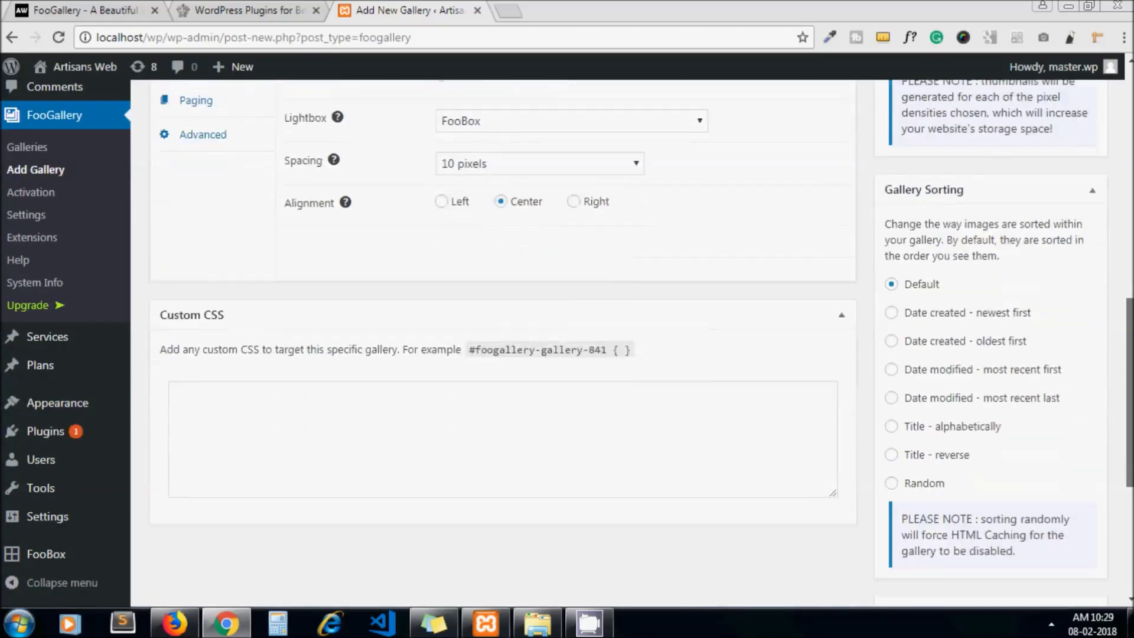
{"action": "scroll", "coordinate": [641, 343], "scroll_direction": "down", "scroll_amount": 5}
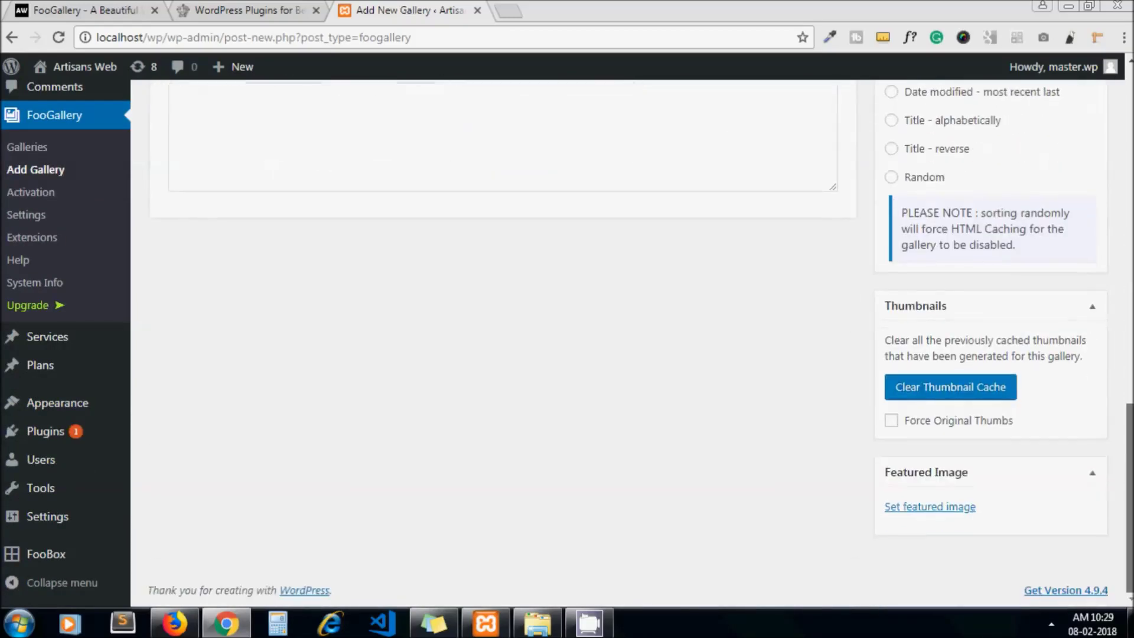
{"action": "left_click_drag", "start_coordinate": [1129, 493], "coordinate": [1129, 177]}
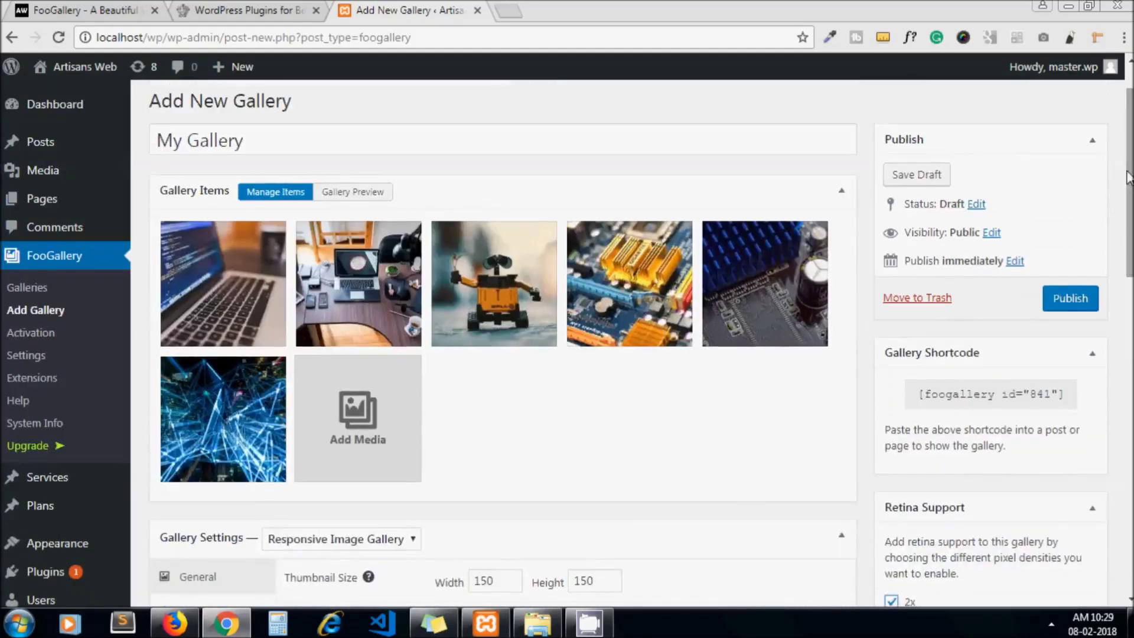
Publish My Gallery, copy its shortcode, and start a new page.
{"action": "left_click", "coordinate": [1070, 298]}
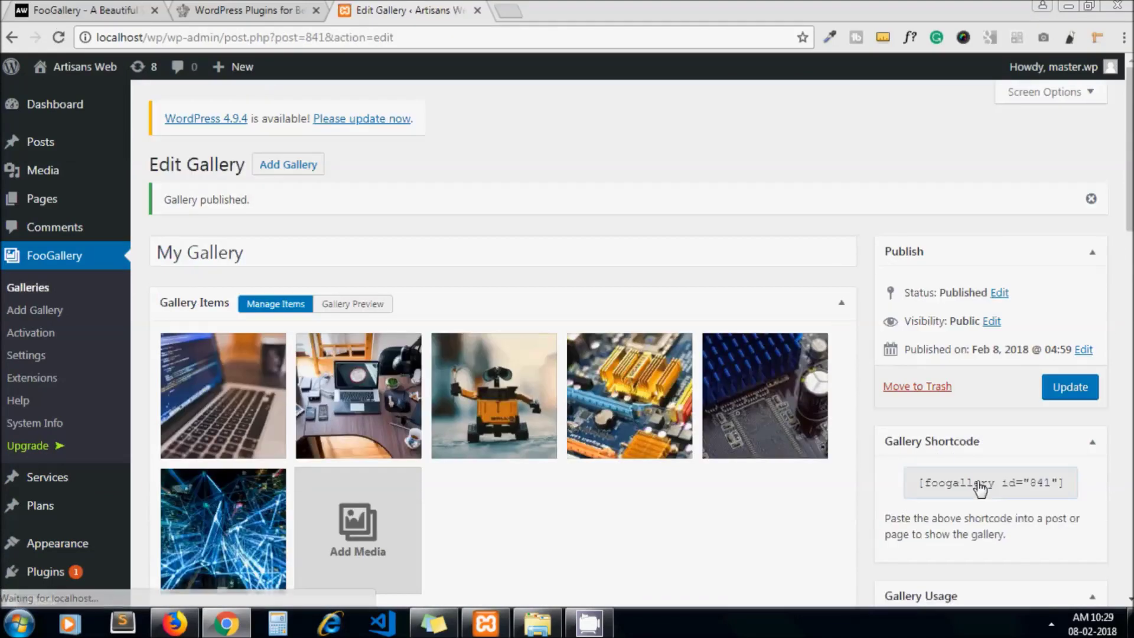
{"action": "left_click", "coordinate": [980, 484]}
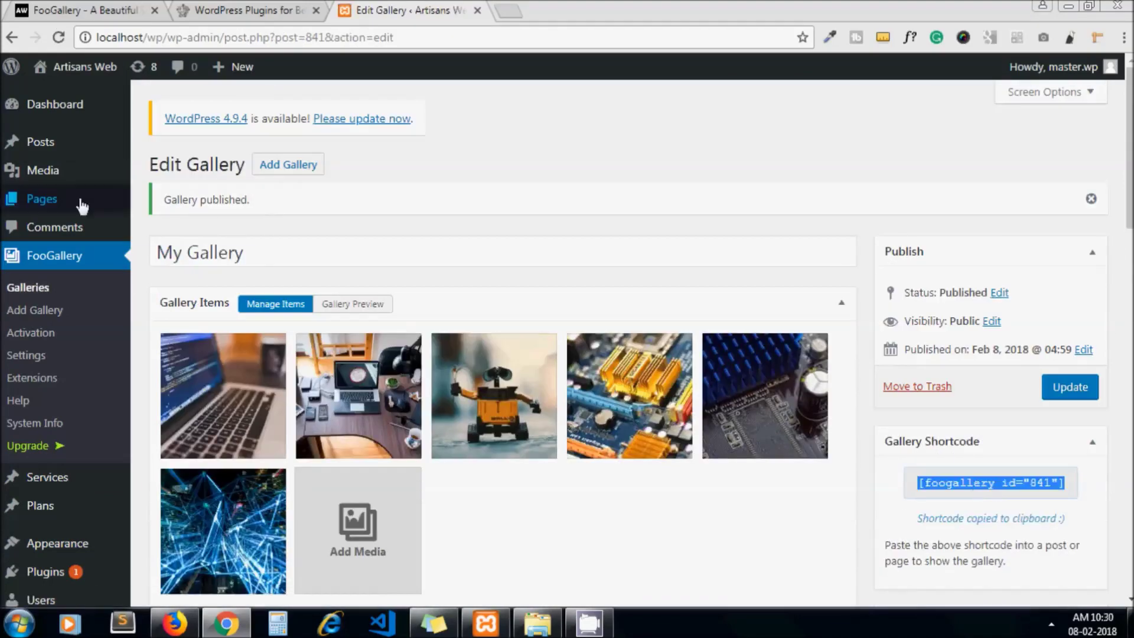
{"action": "mouse_move", "coordinate": [80, 203]}
{"action": "left_click", "coordinate": [167, 224], "text": "ctrl"}
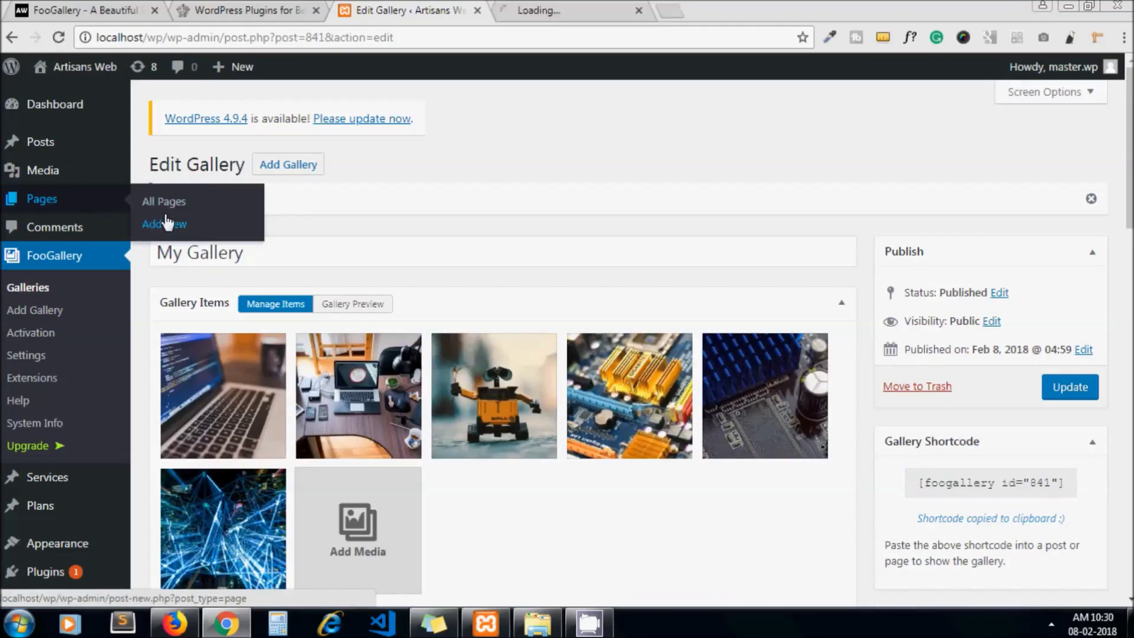
Title the new page 'My Gallery Page', paste the shortcode into its body, then delete it.
{"action": "key", "text": "ctrl+Tab"}
{"action": "type", "text": "My "}
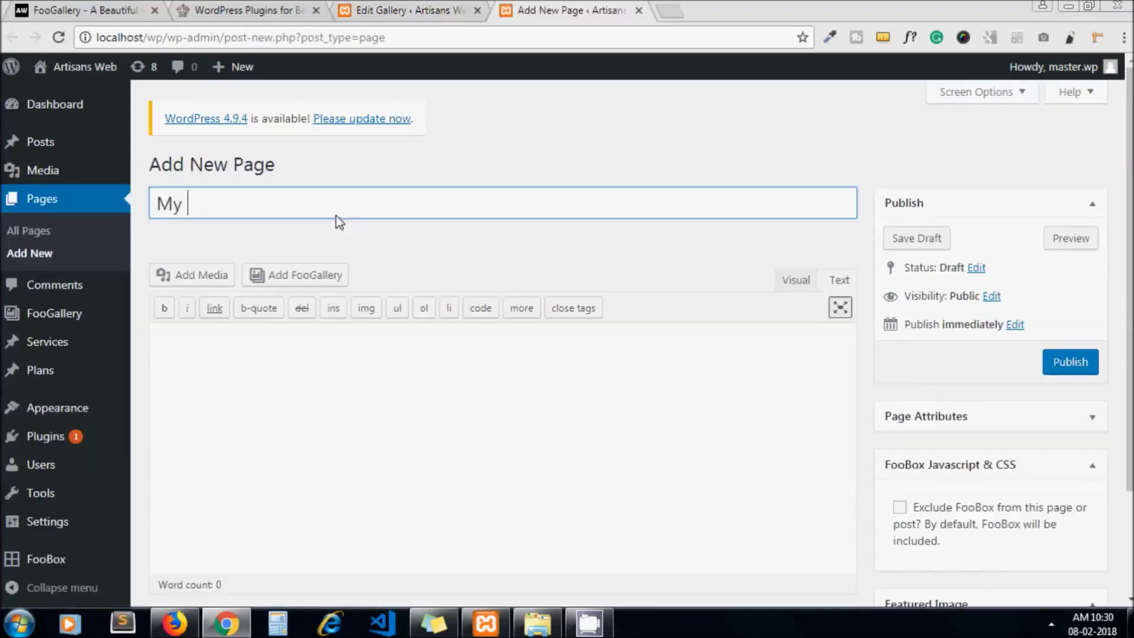
{"action": "type", "text": "Gallery Page"}
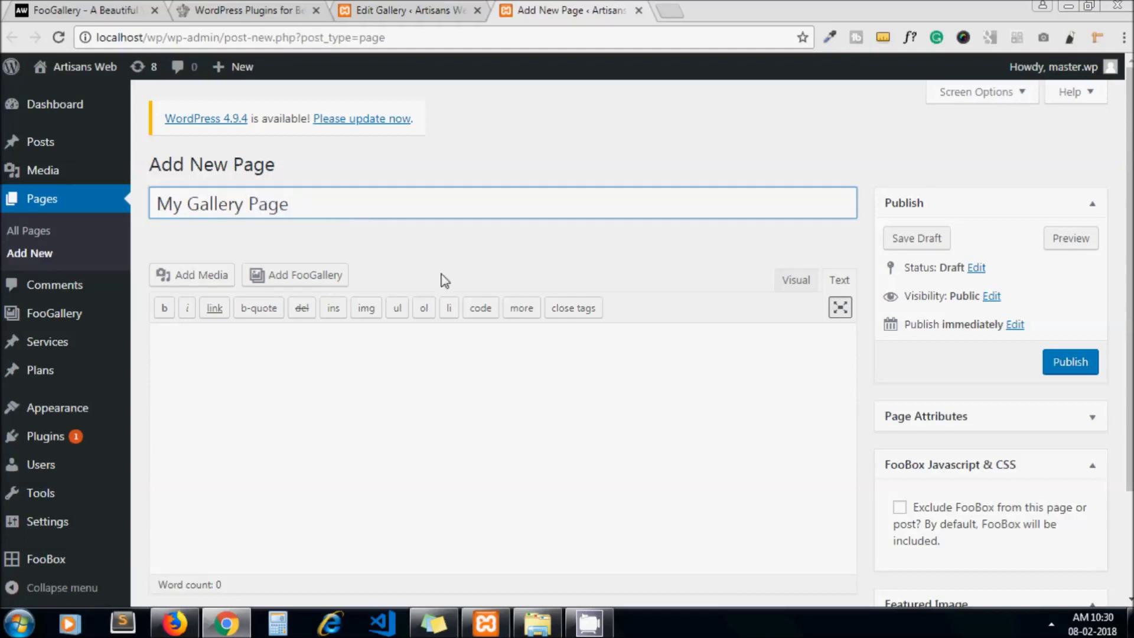
{"action": "left_click", "coordinate": [373, 394]}
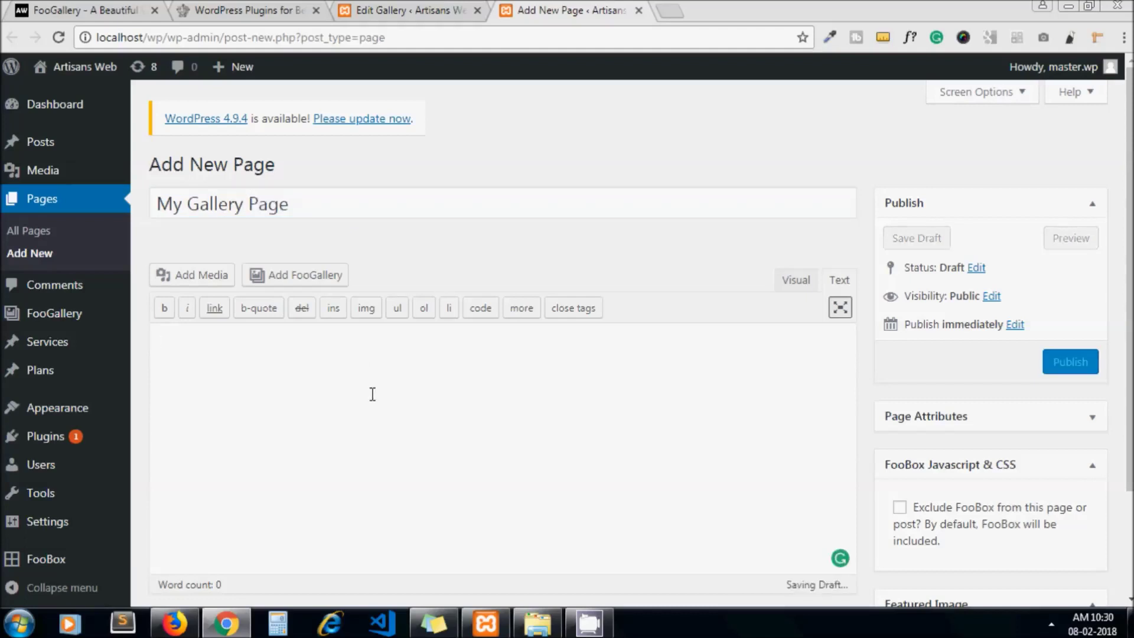
{"action": "key", "text": "ctrl+v"}
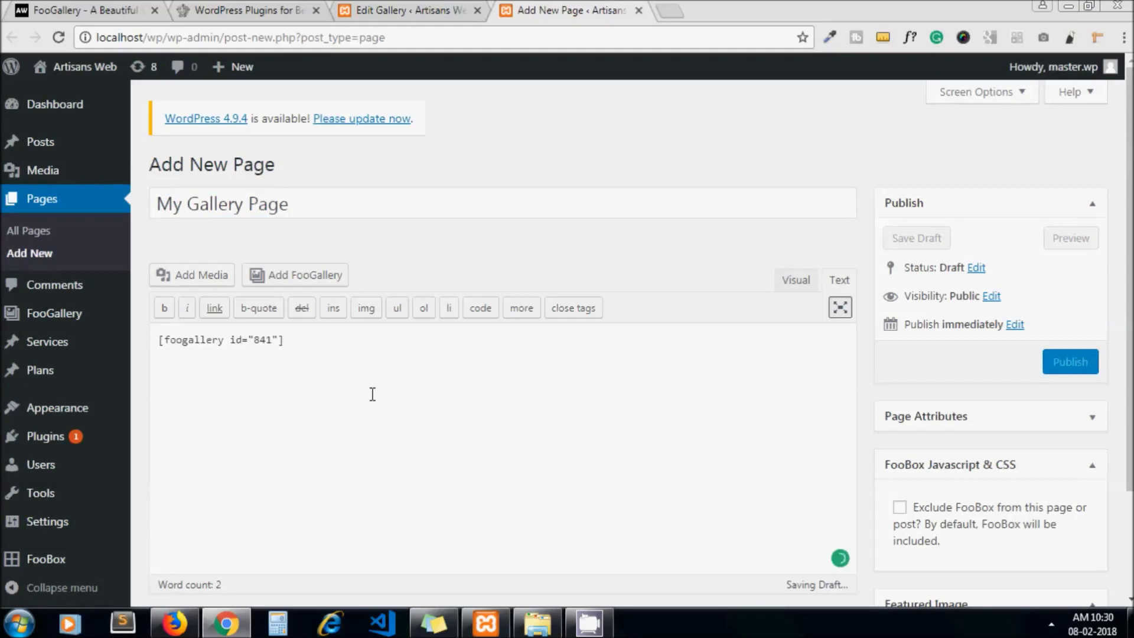
{"action": "key", "text": "ctrl+a"}
{"action": "key", "text": "BackSpace"}
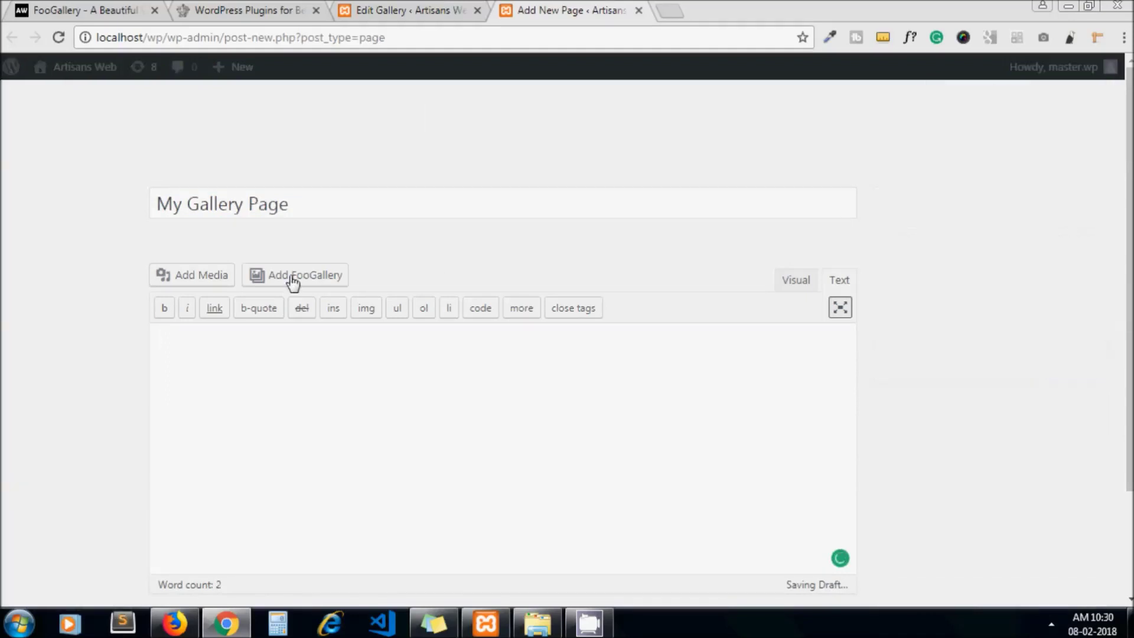
Insert My Gallery through the Add FooGallery picker, adding [foogallery id="841"] to the page.
{"action": "left_click", "coordinate": [294, 278]}
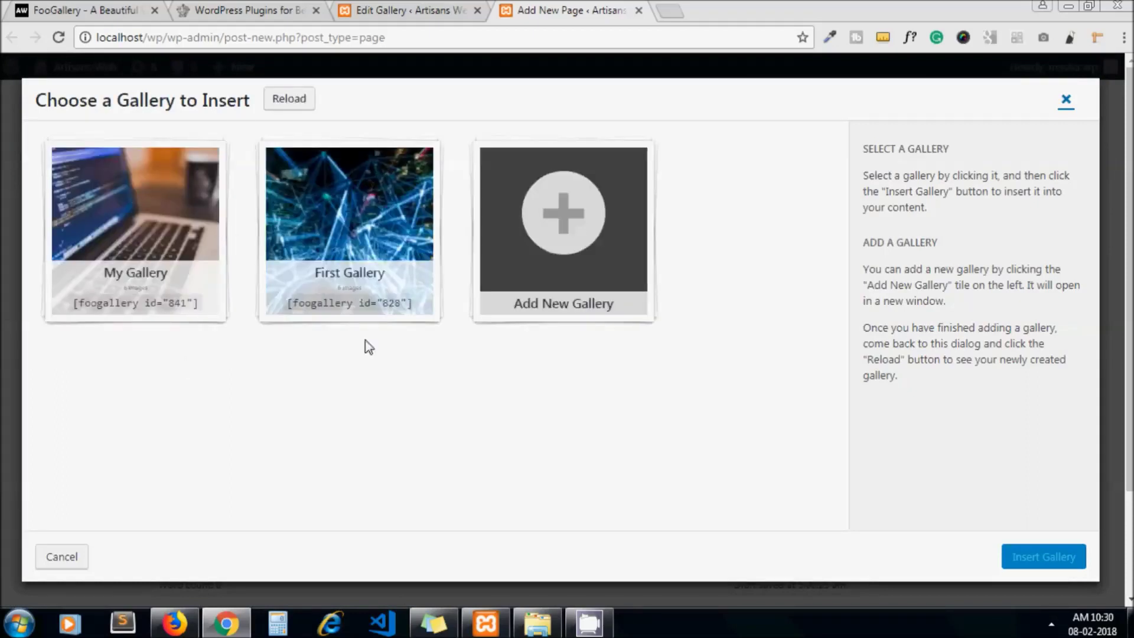
{"action": "left_click", "coordinate": [135, 238]}
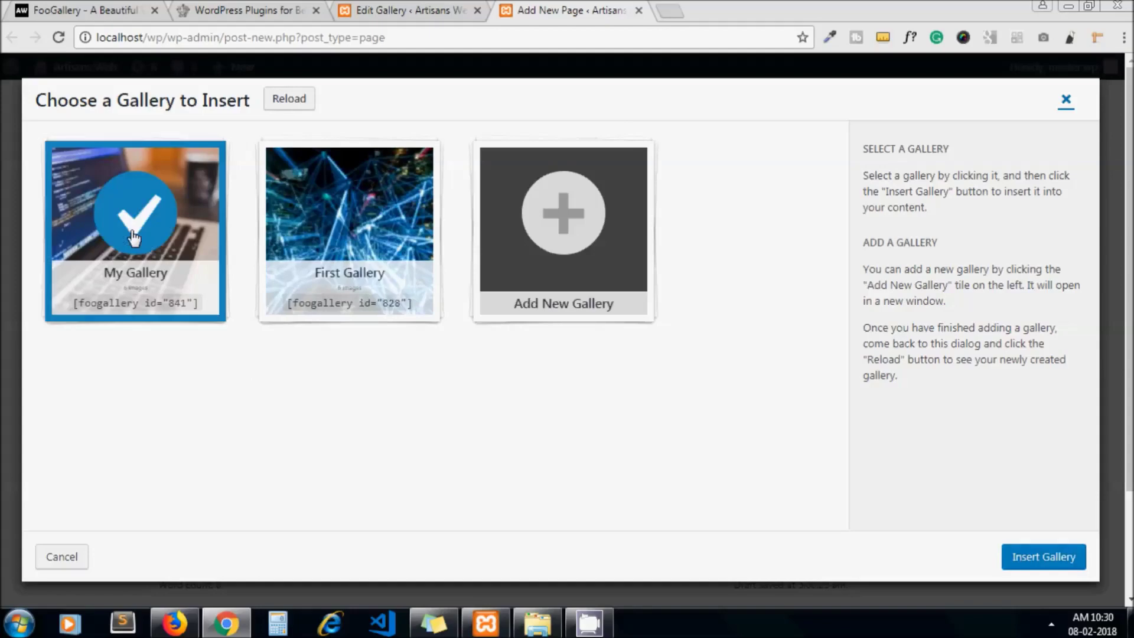
{"action": "left_click", "coordinate": [1041, 566]}
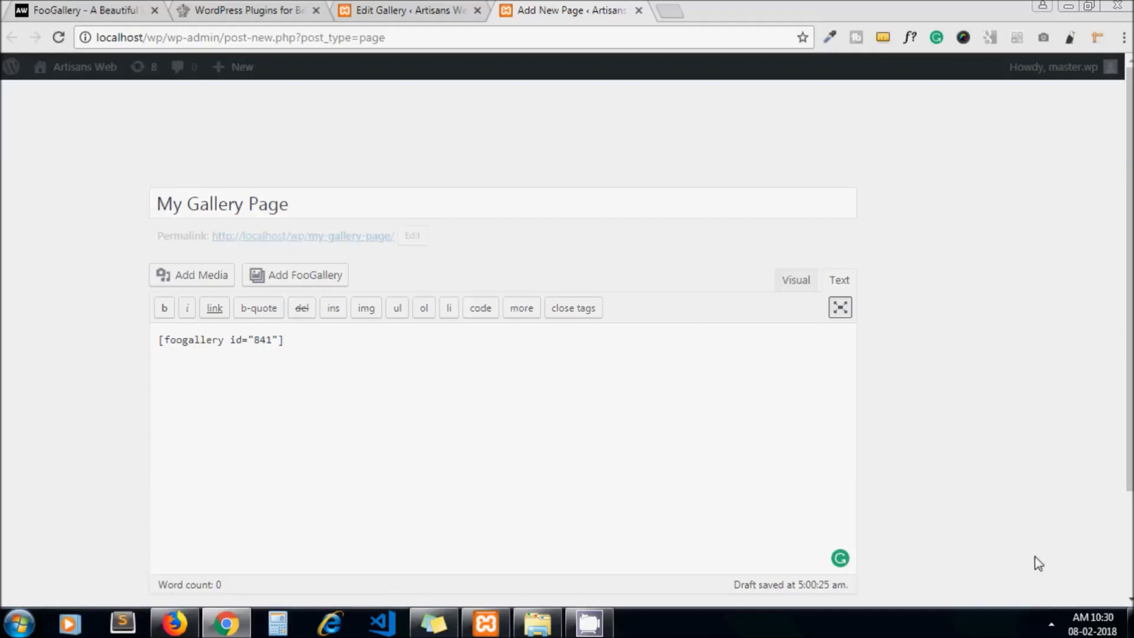
Publish My Gallery Page and step through its images in the lightbox from the laptop photo.
{"action": "mouse_move", "coordinate": [963, 322]}
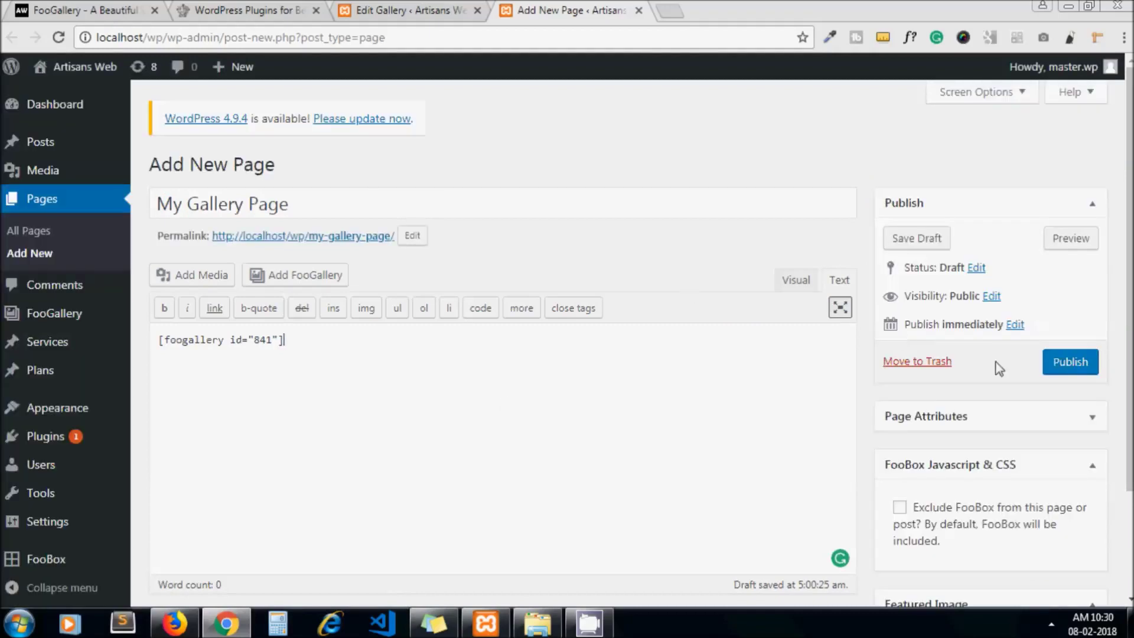
{"action": "left_click", "coordinate": [1069, 362]}
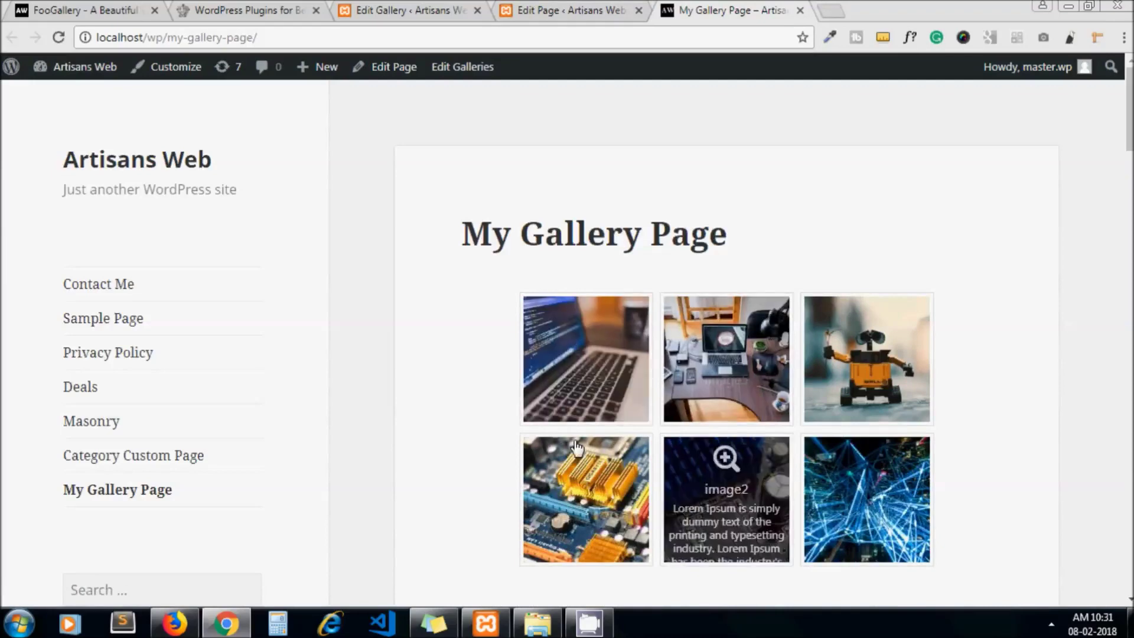
{"action": "left_click", "coordinate": [586, 350]}
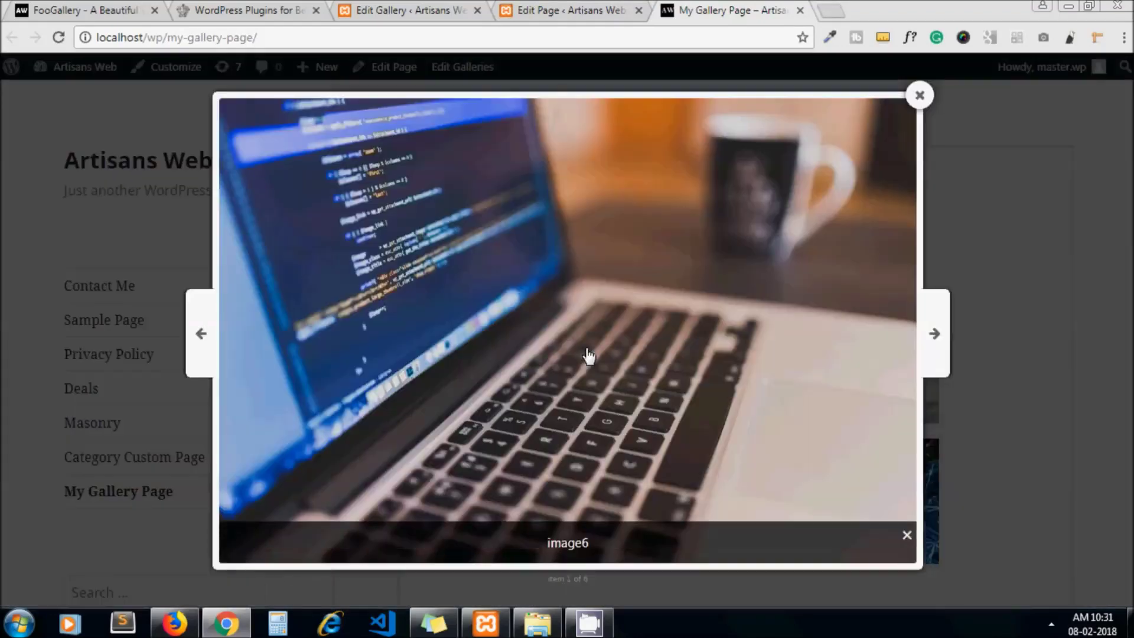
{"action": "left_click", "coordinate": [937, 335]}
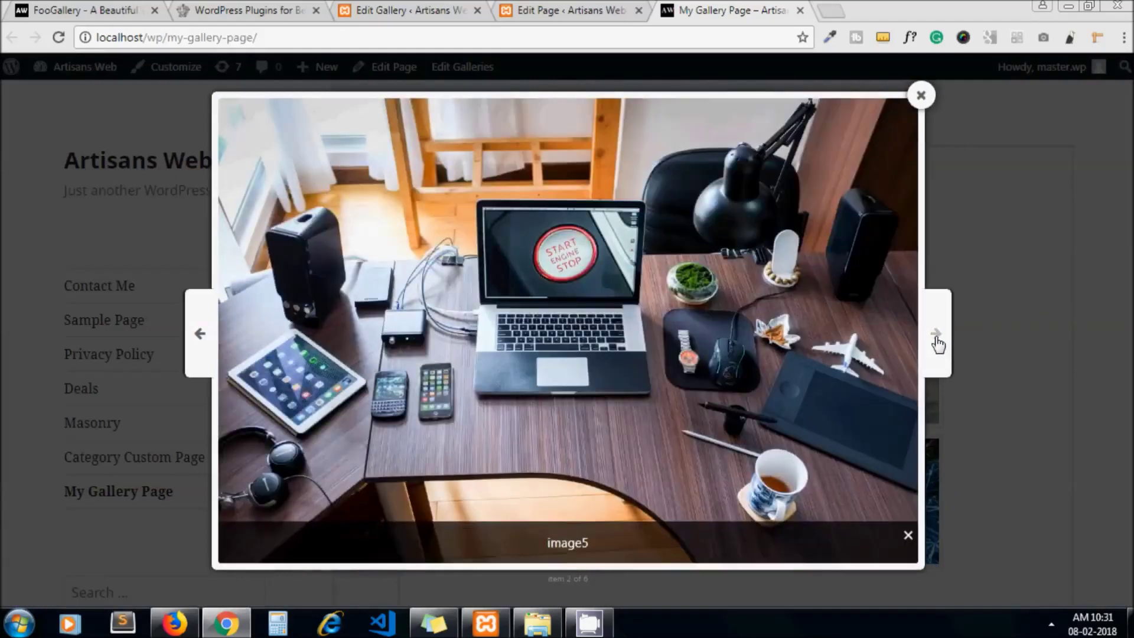
{"action": "left_click", "coordinate": [937, 341]}
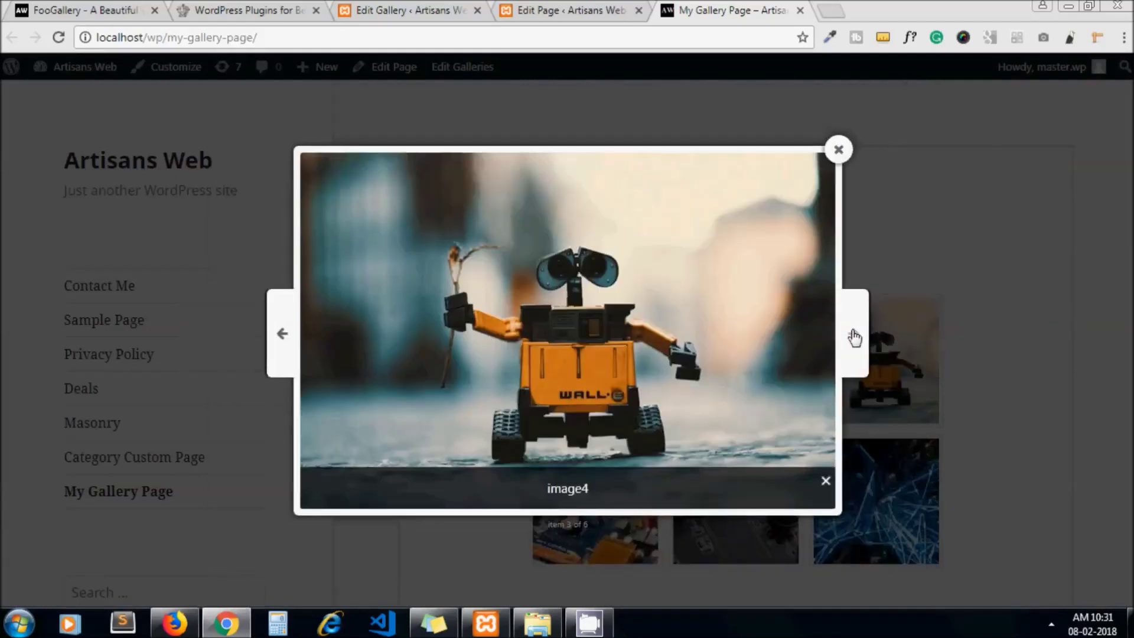
{"action": "left_click", "coordinate": [854, 338]}
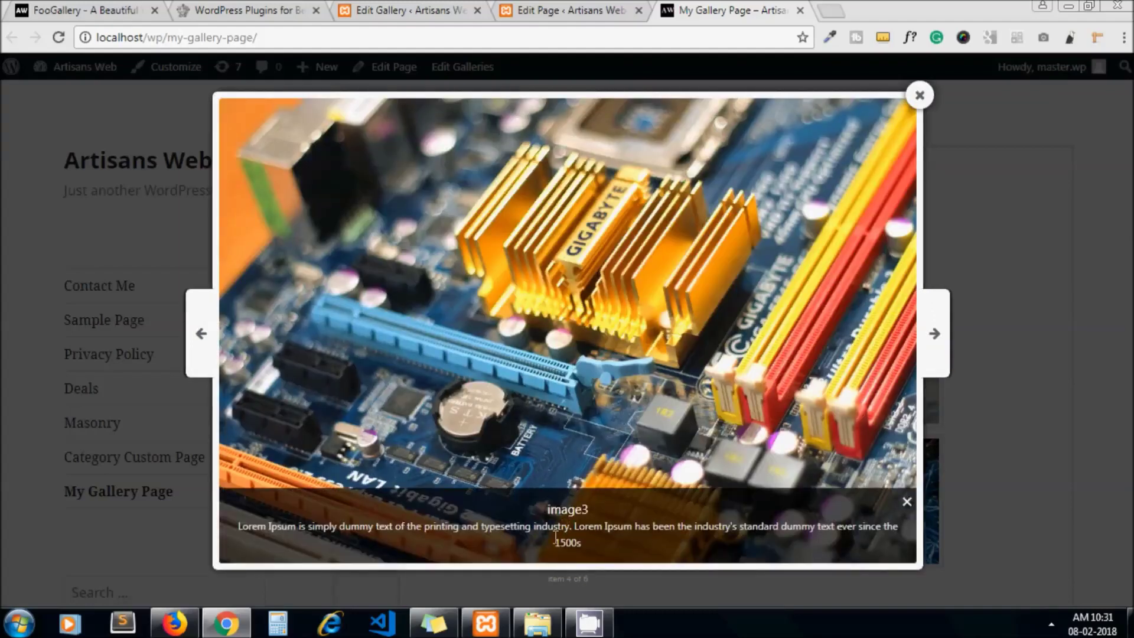
{"action": "left_click", "coordinate": [428, 9]}
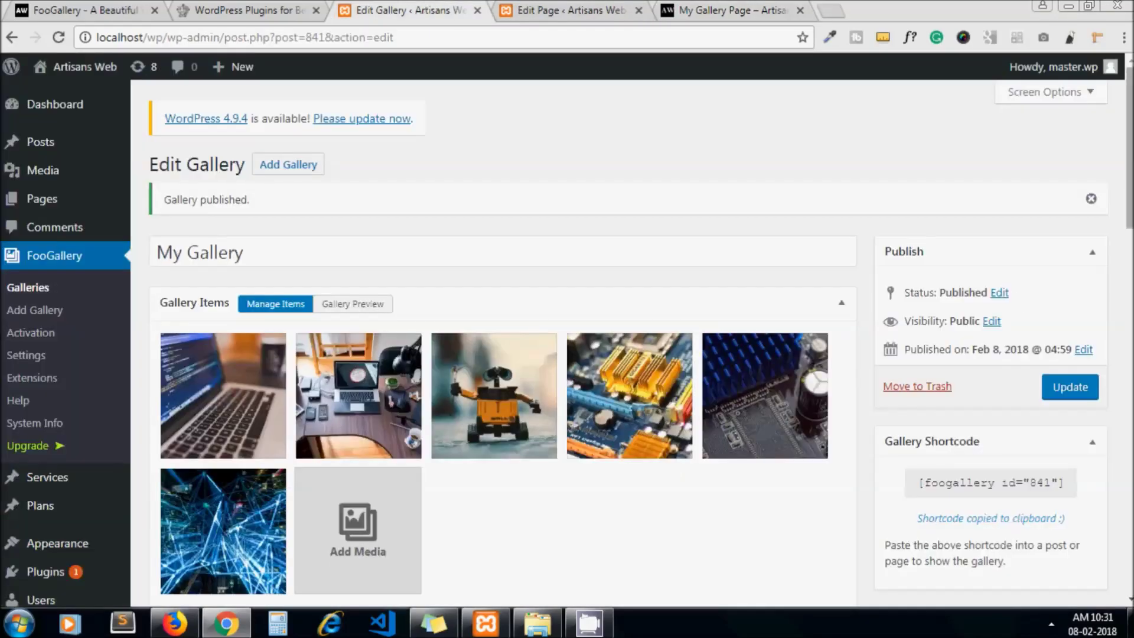
Review My Gallery's Captions settings, then return to the live My Gallery Page.
{"action": "scroll", "coordinate": [1115, 306], "scroll_direction": "down", "scroll_amount": 7}
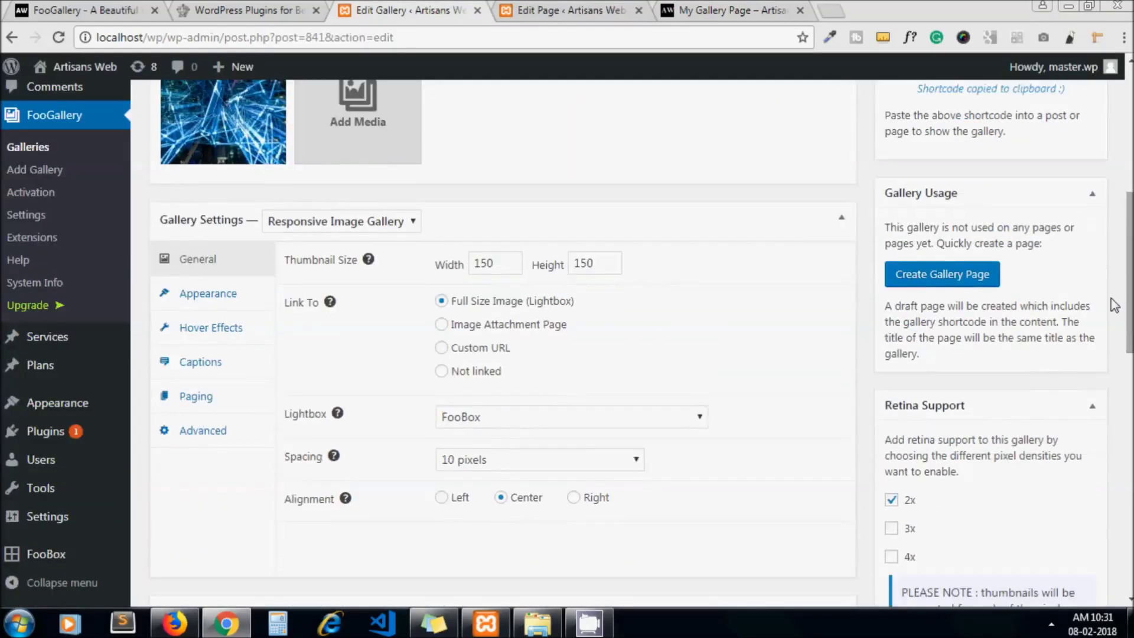
{"action": "left_click", "coordinate": [205, 371]}
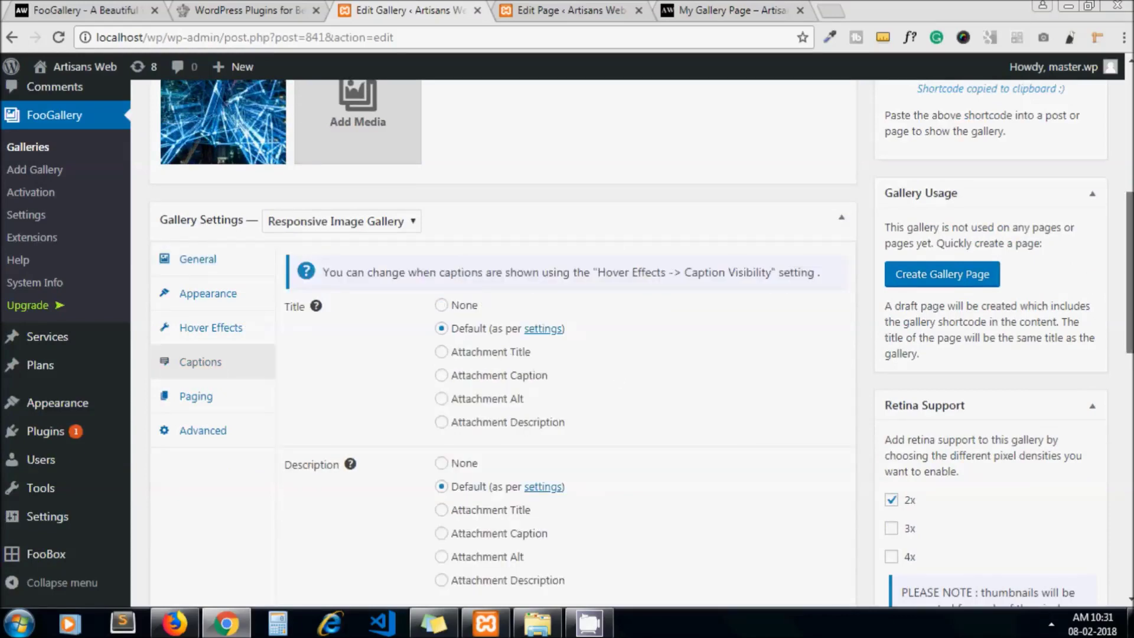
{"action": "scroll", "coordinate": [1129, 284], "scroll_direction": "down", "scroll_amount": 2}
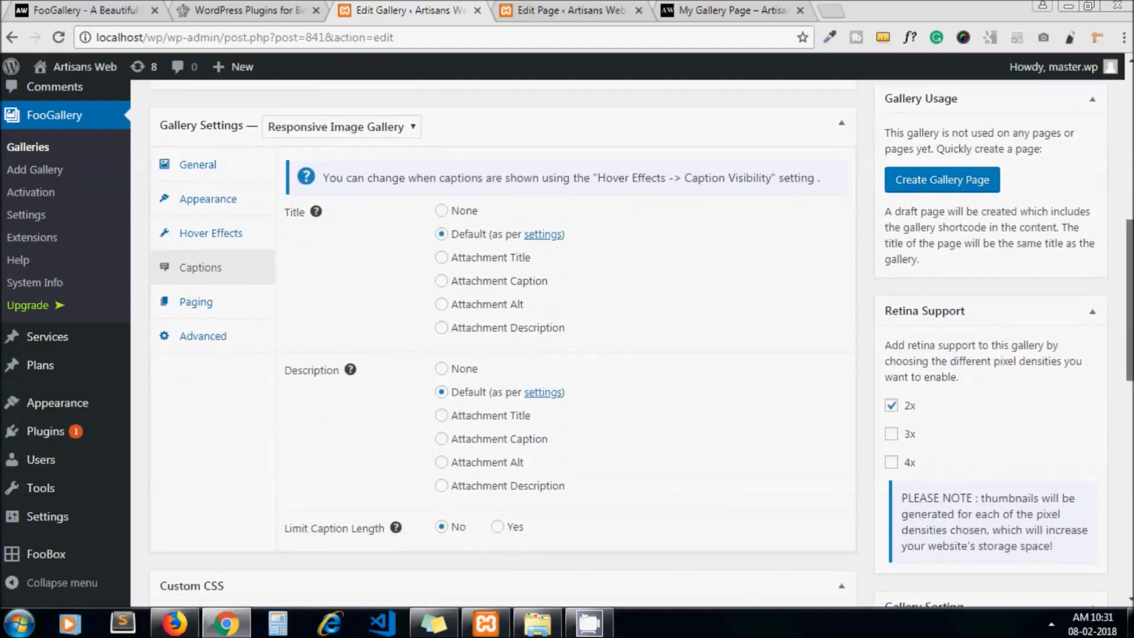
{"action": "scroll", "coordinate": [1130, 284], "scroll_direction": "down", "scroll_amount": 4}
{"action": "scroll", "coordinate": [1130, 284], "scroll_direction": "up", "scroll_amount": 4}
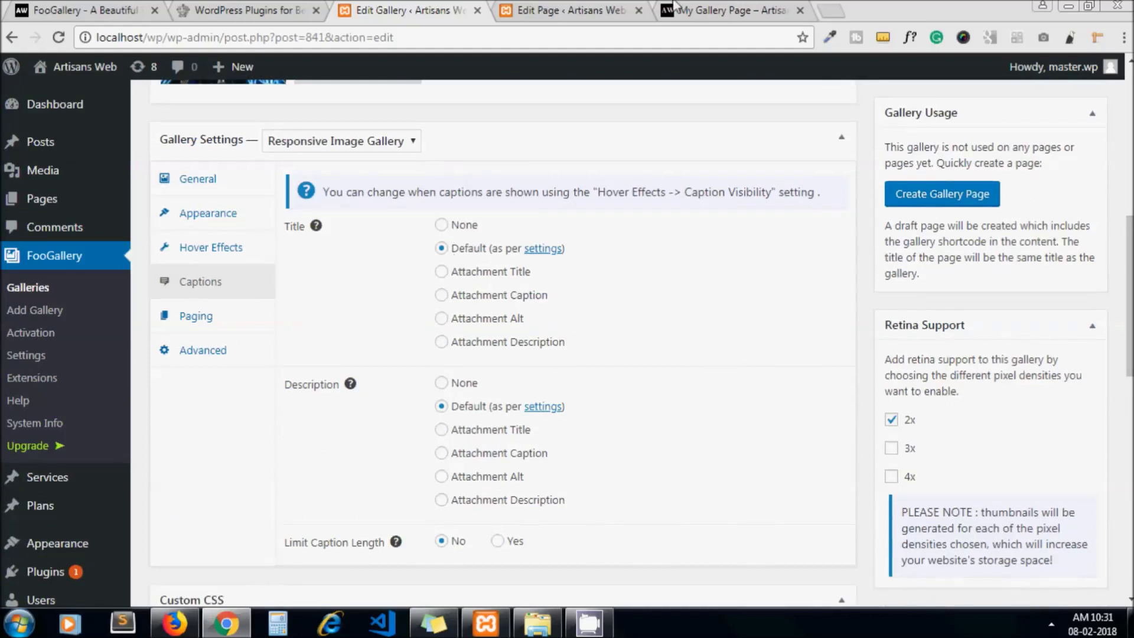
{"action": "left_click", "coordinate": [705, 7]}
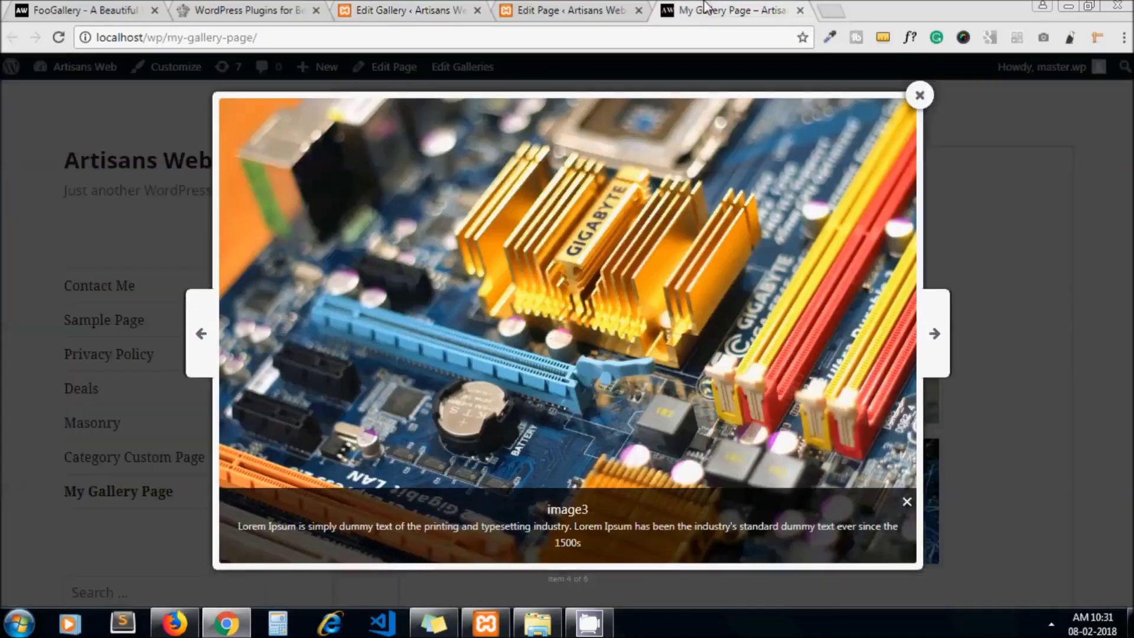